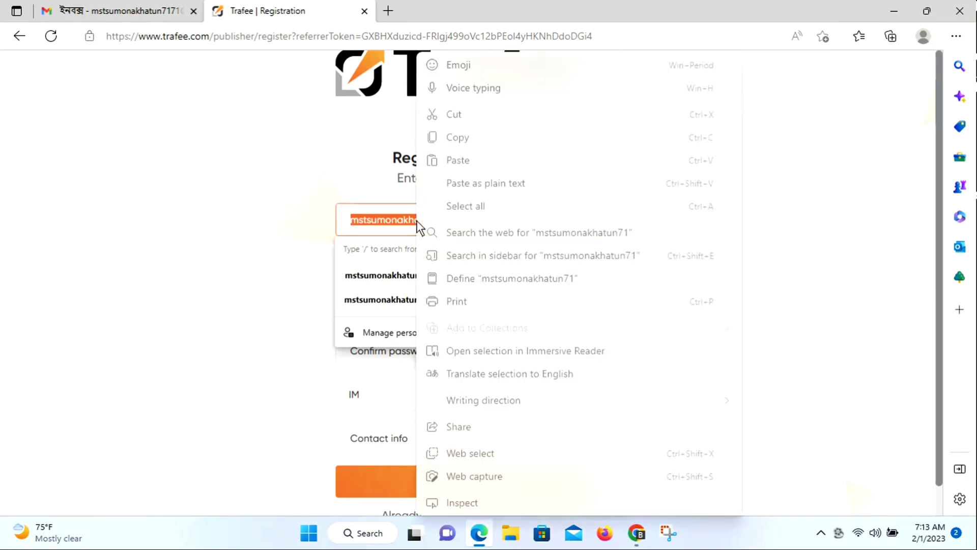
- Copy the selected name part of the e-mail address and paste it into the Username field
{"action": "left_click", "coordinate": [473, 146]}
{"action": "left_click", "coordinate": [387, 136]}
{"action": "left_click", "coordinate": [384, 275]}
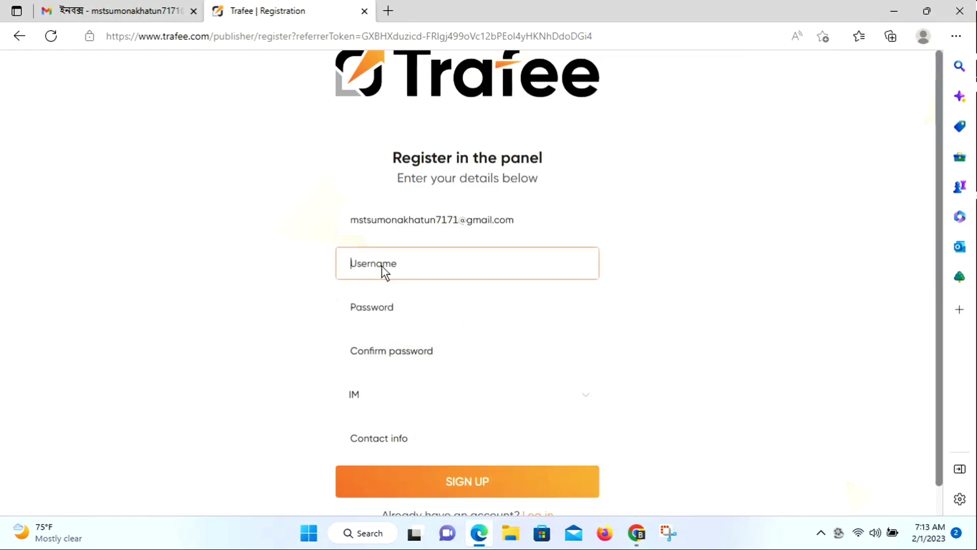
{"action": "right_click", "coordinate": [383, 274]}
{"action": "left_click", "coordinate": [429, 275]}
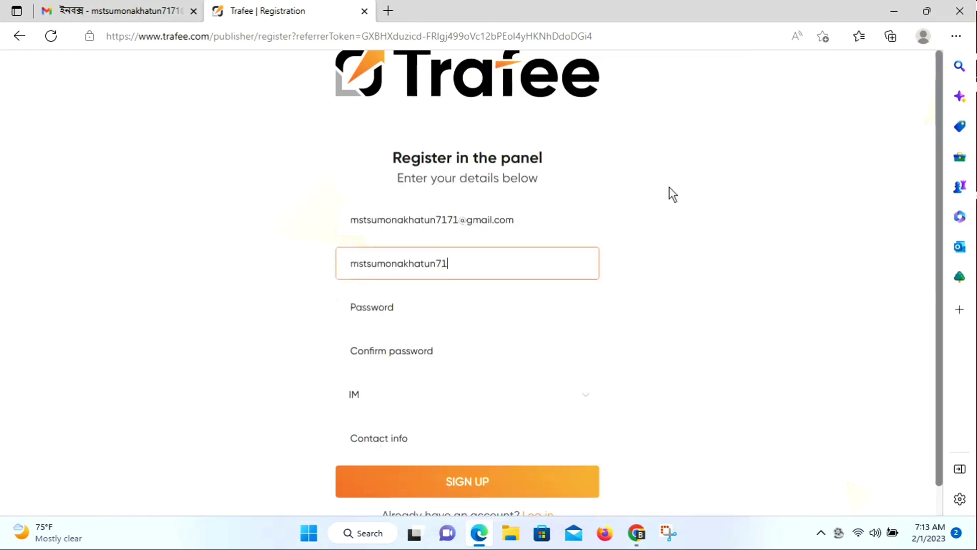
- Enter the account password in the Password field and repeat it in the Confirm password field
{"action": "scroll", "coordinate": [560, 219], "scroll_direction": "down", "scroll_amount": 1}
{"action": "left_click", "coordinate": [374, 276]}
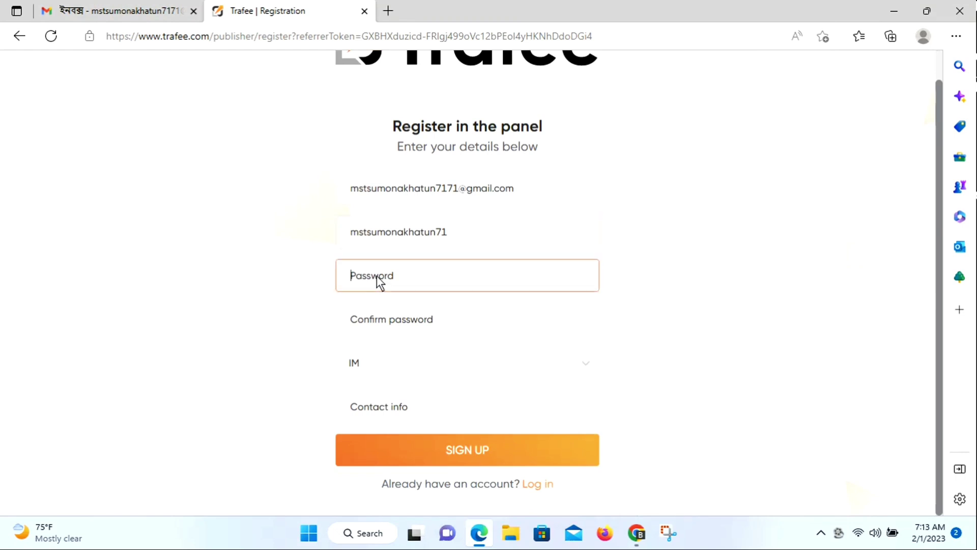
{"action": "type", "text": "••"}
{"action": "left_click", "coordinate": [401, 314]}
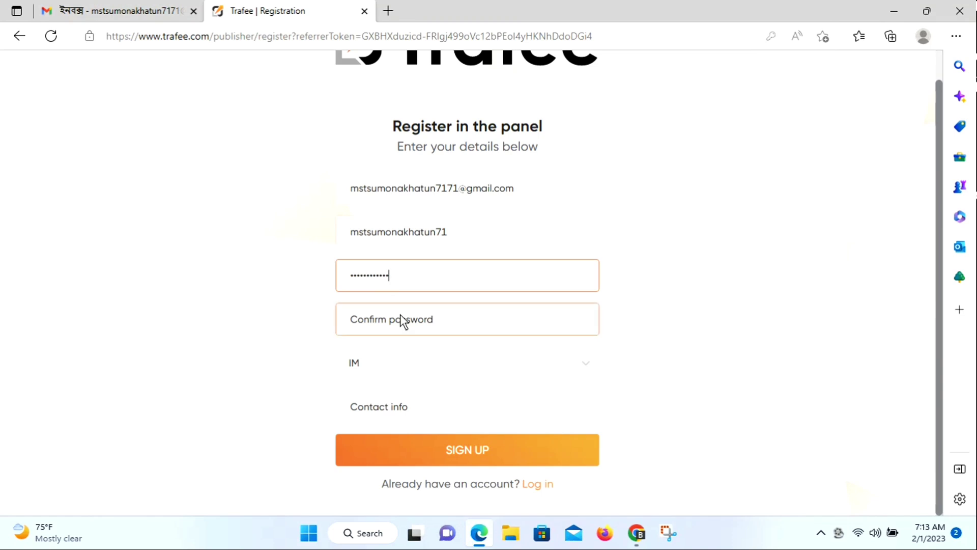
{"action": "type", "text": "•"}
{"action": "key", "text": "BackSpace"}
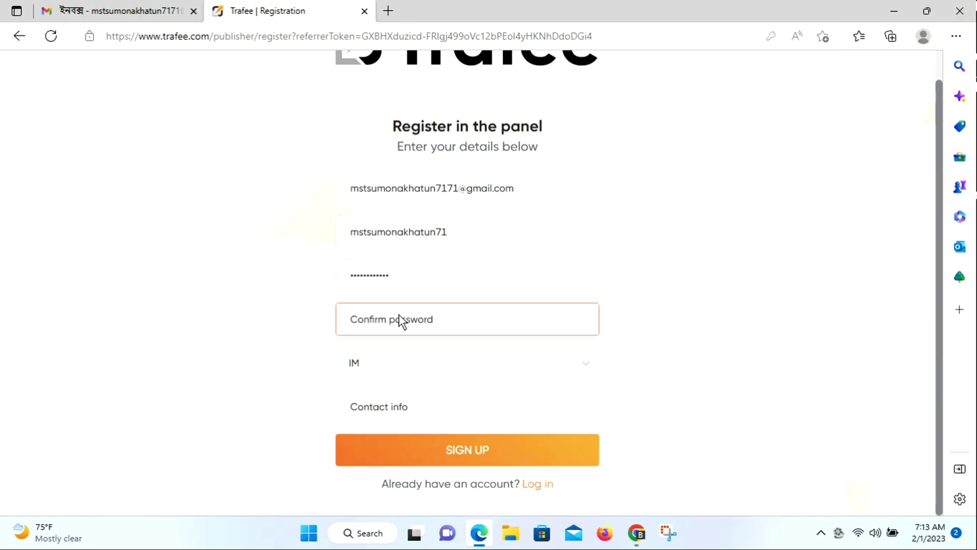
{"action": "type", "text": "••••••"}
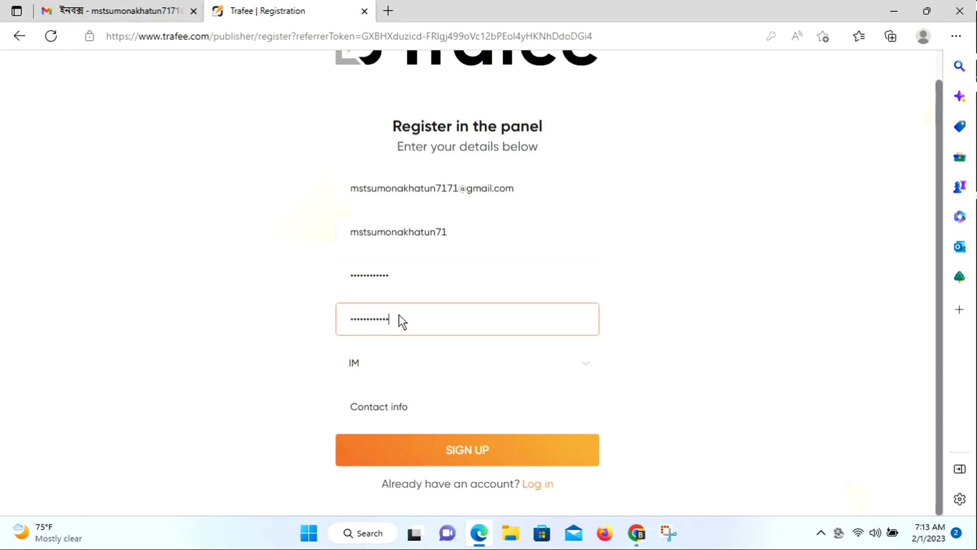
{"action": "type", "text": "••••••"}
- Select Skype as the IM and copy the Skype ID from the New Text Document (4) file on the desktop
{"action": "left_click", "coordinate": [532, 361]}
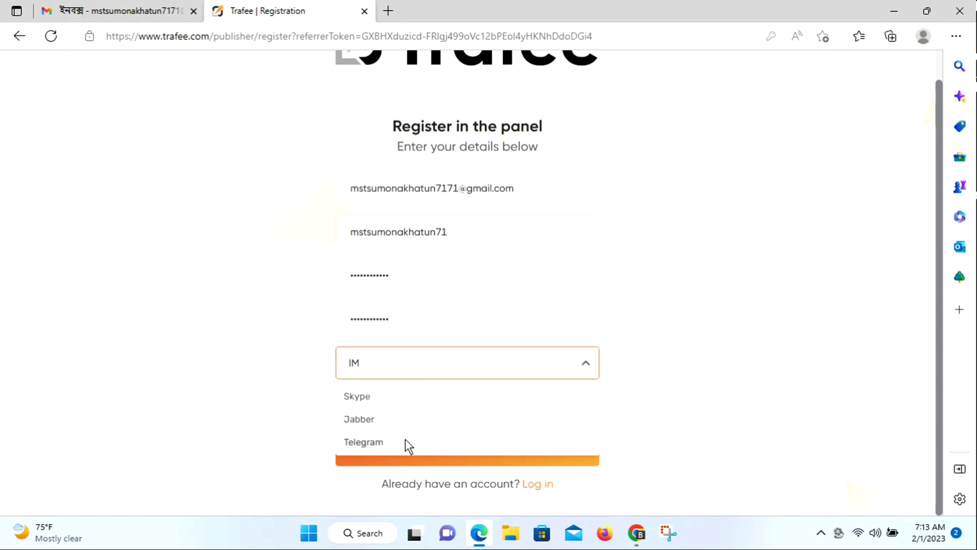
{"action": "left_click", "coordinate": [364, 395]}
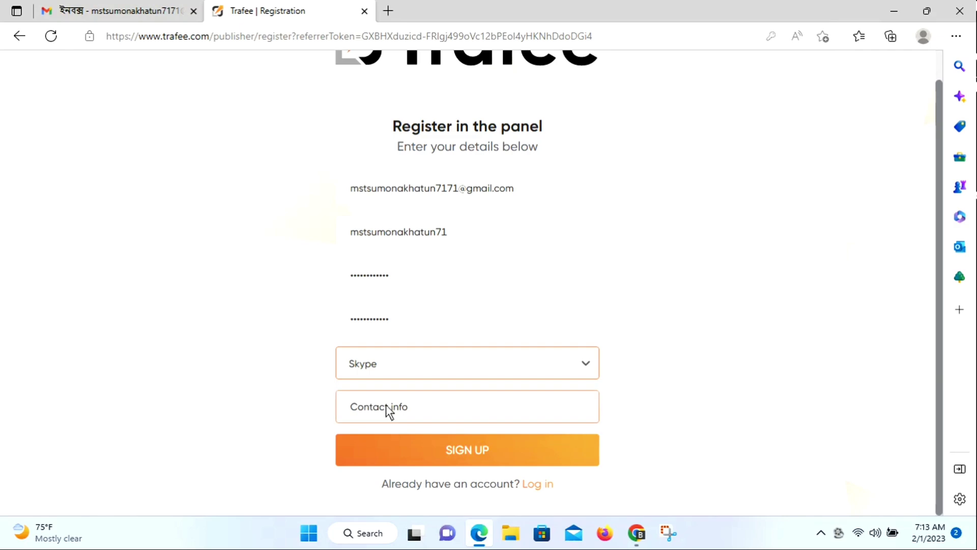
{"action": "left_click", "coordinate": [888, 10]}
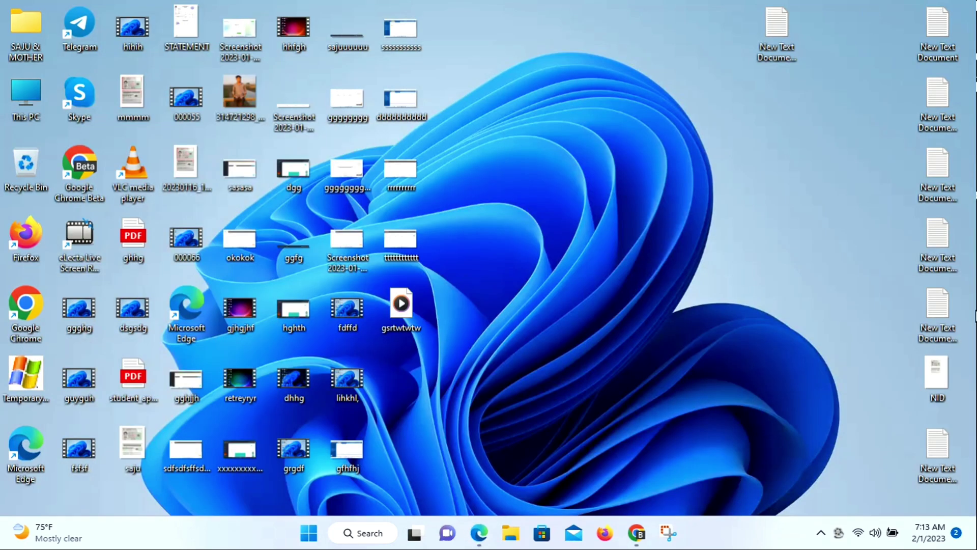
{"action": "double_click", "coordinate": [945, 255]}
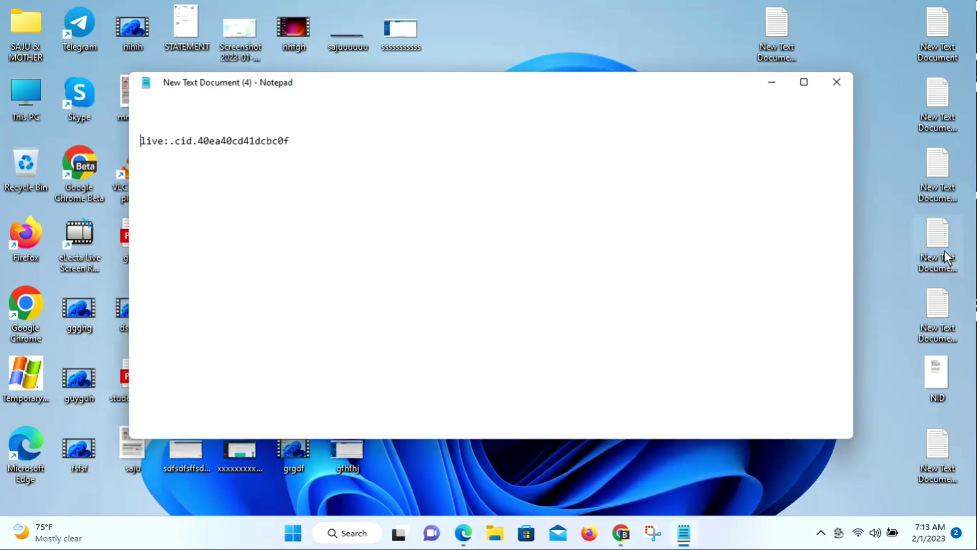
{"action": "left_click_drag", "start_coordinate": [299, 141], "coordinate": [161, 142]}
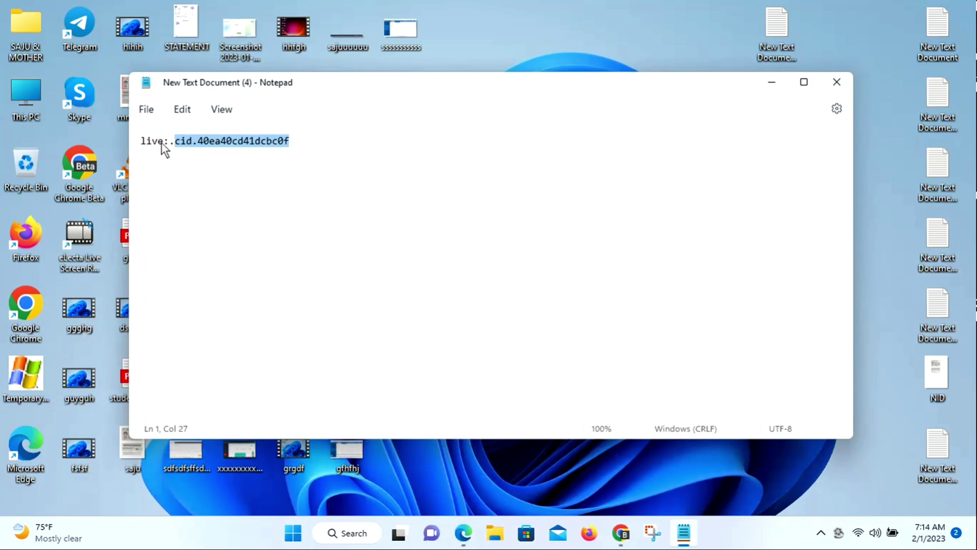
{"action": "right_click", "coordinate": [230, 145]}
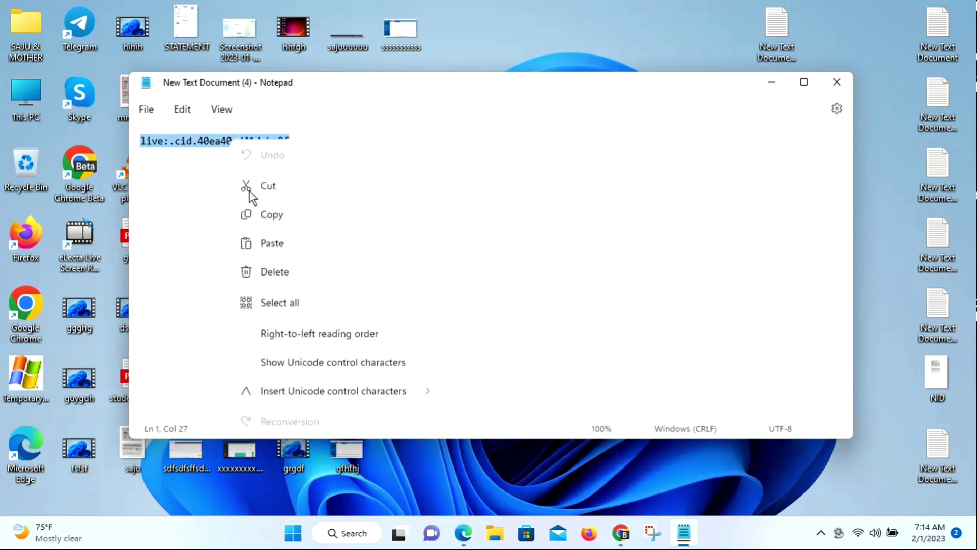
{"action": "left_click", "coordinate": [272, 219]}
- Return to the Trafee registration form in Edge and paste the copied Skype ID into Contact info
{"action": "left_click", "coordinate": [621, 532]}
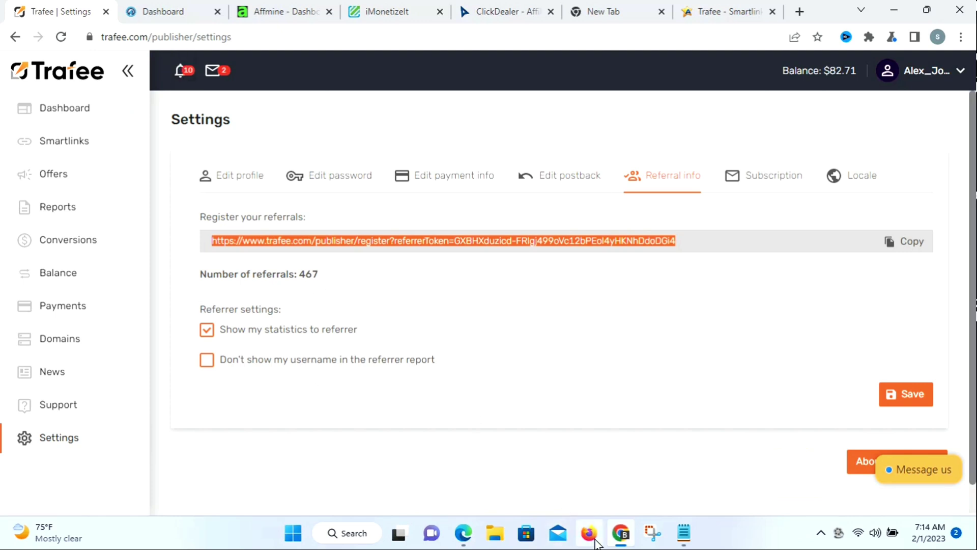
{"action": "left_click", "coordinate": [463, 533]}
{"action": "left_click", "coordinate": [393, 407]}
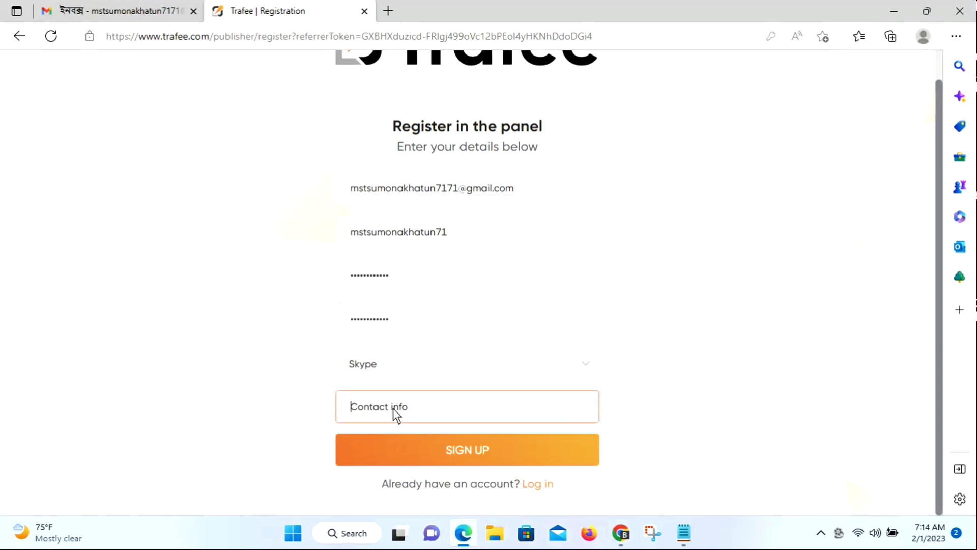
{"action": "right_click", "coordinate": [393, 407]}
{"action": "left_click", "coordinate": [433, 168]}
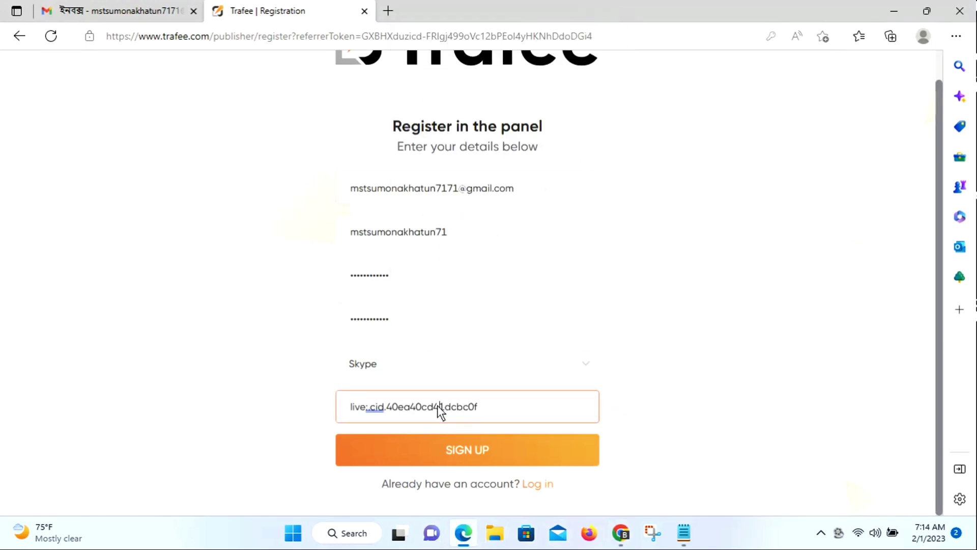
- Replace the last character of the ID in Contact info and submit the registration
{"action": "key", "text": "BackSpace"}
{"action": "type", "text": "8"}
{"action": "key", "text": "BackSpace"}
{"action": "type", "text": "h"}
{"action": "left_click", "coordinate": [467, 450]}
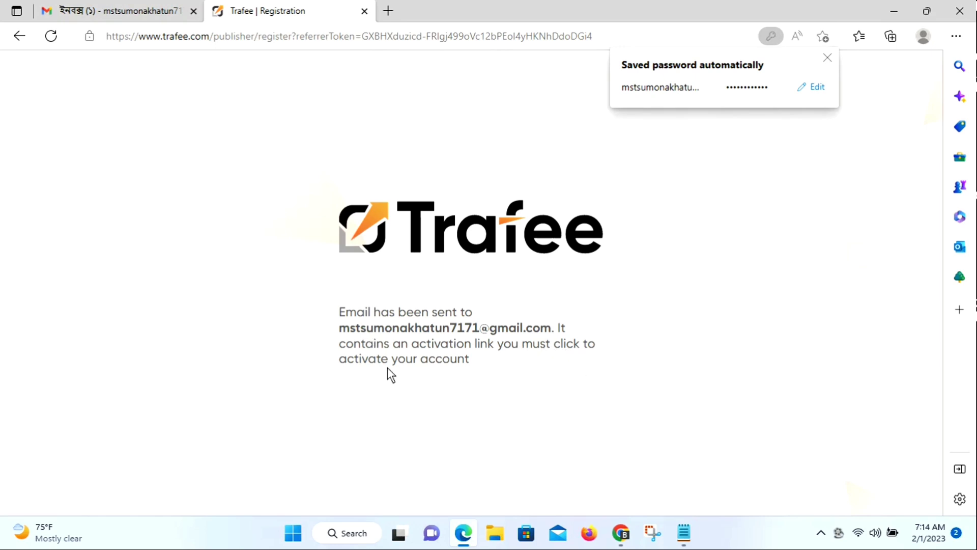
- Open the Trafee registration request e-mail in Gmail and activate the account from it
{"action": "left_click", "coordinate": [153, 11]}
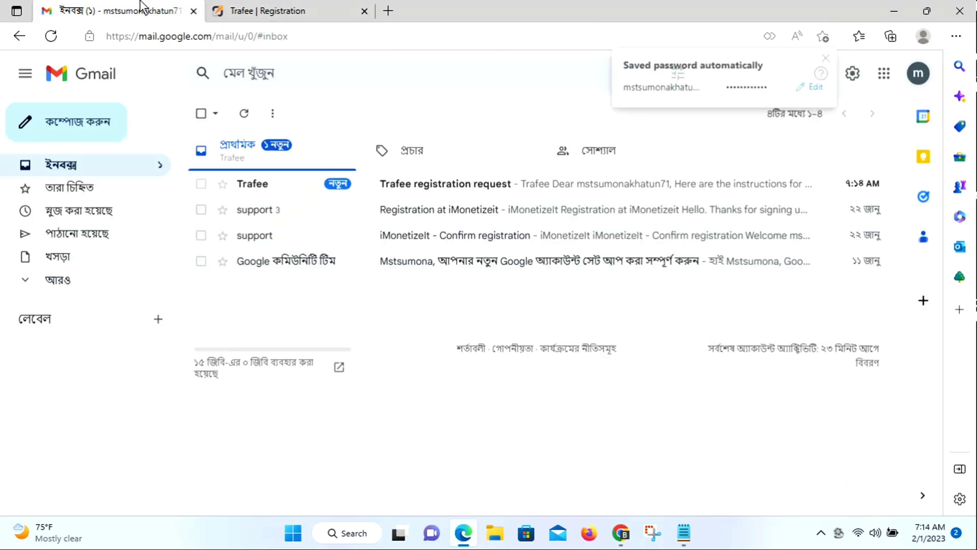
{"action": "left_click", "coordinate": [446, 185]}
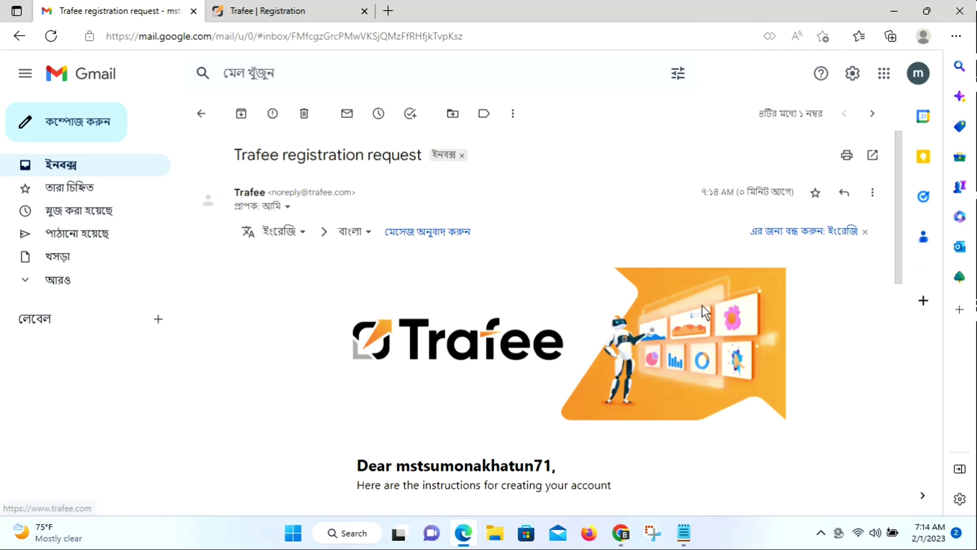
{"action": "scroll", "coordinate": [702, 305], "scroll_direction": "down", "scroll_amount": 3}
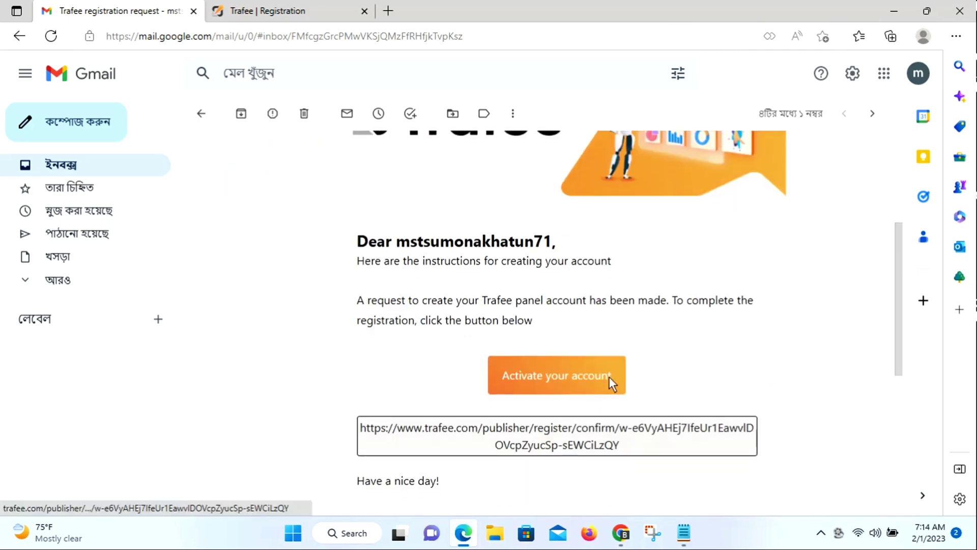
{"action": "left_click", "coordinate": [573, 374]}
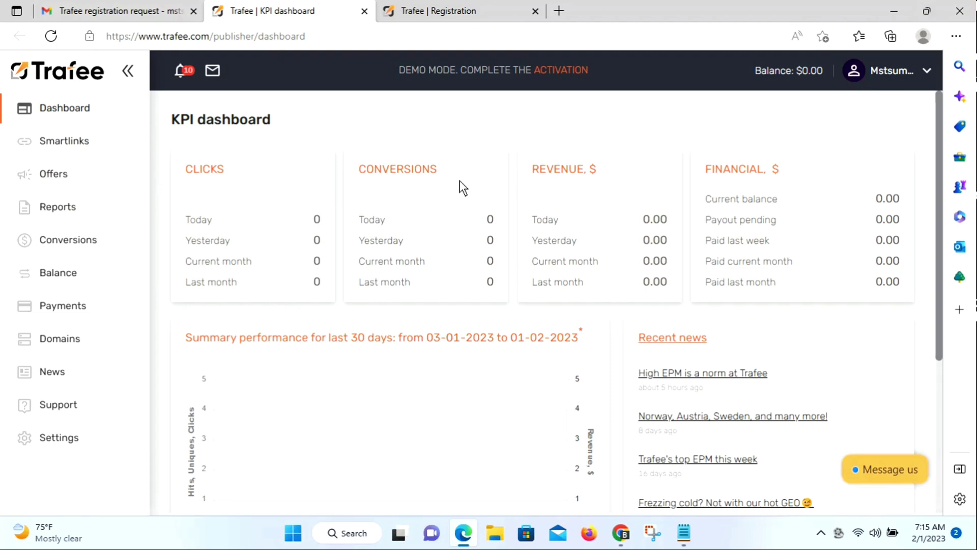
- Look through the latest news and support notifications, then view the Support contacts
{"action": "left_click", "coordinate": [57, 143]}
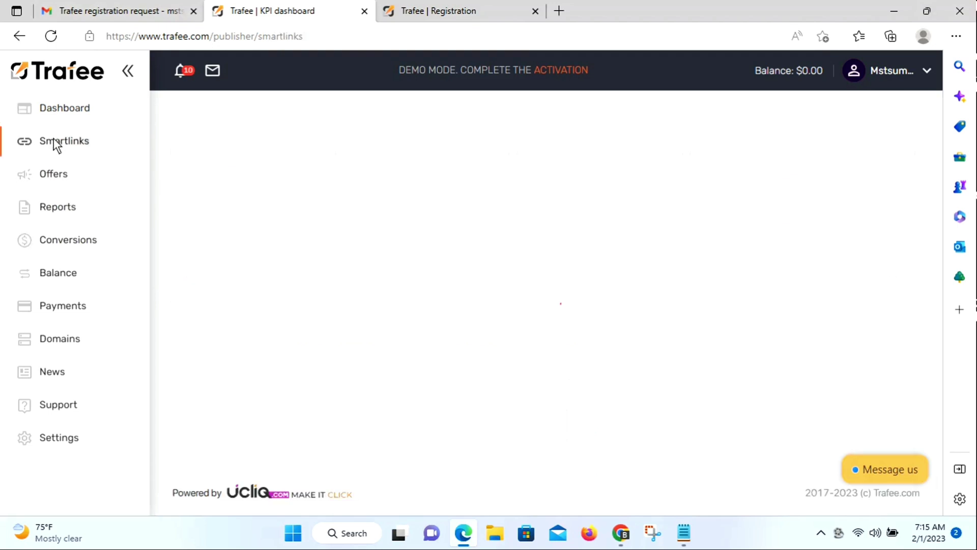
{"action": "left_click", "coordinate": [182, 69]}
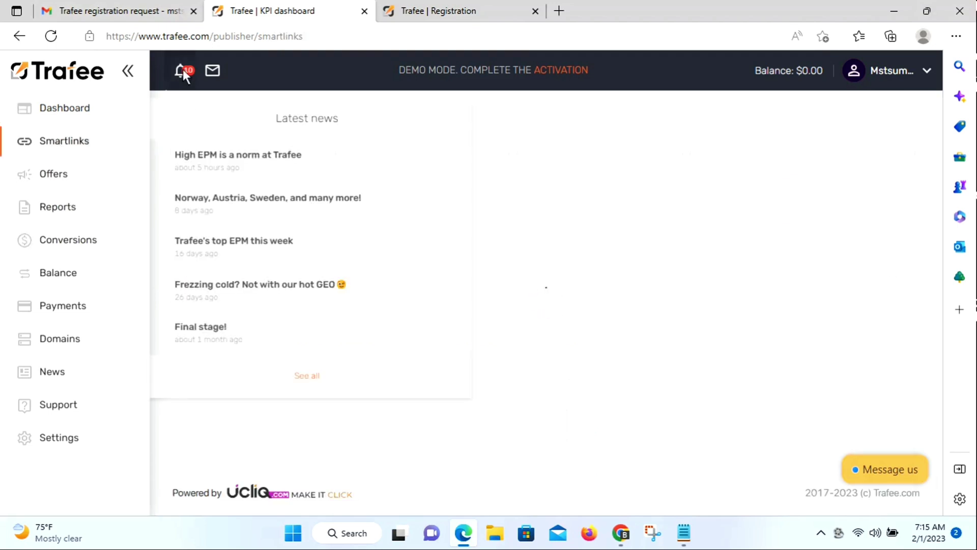
{"action": "left_click", "coordinate": [211, 70]}
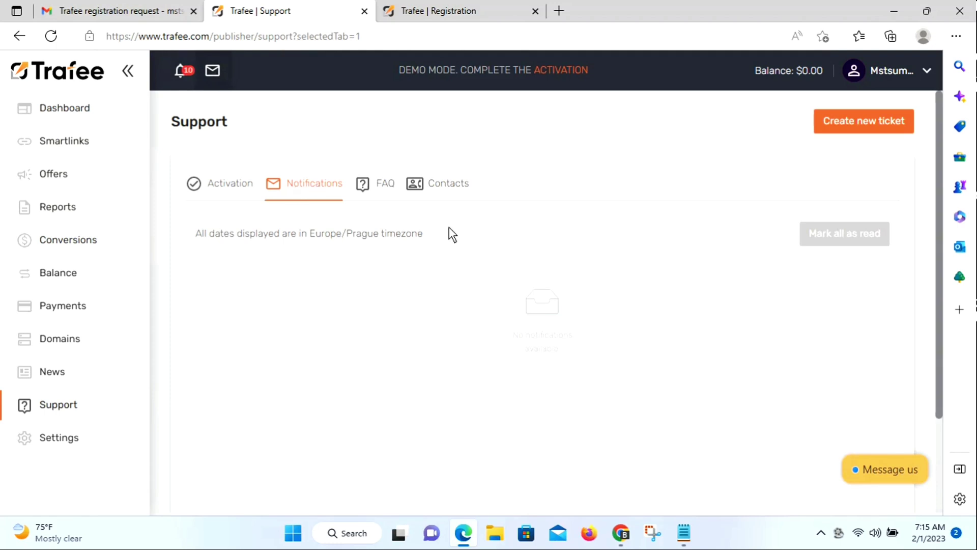
{"action": "left_click", "coordinate": [452, 184]}
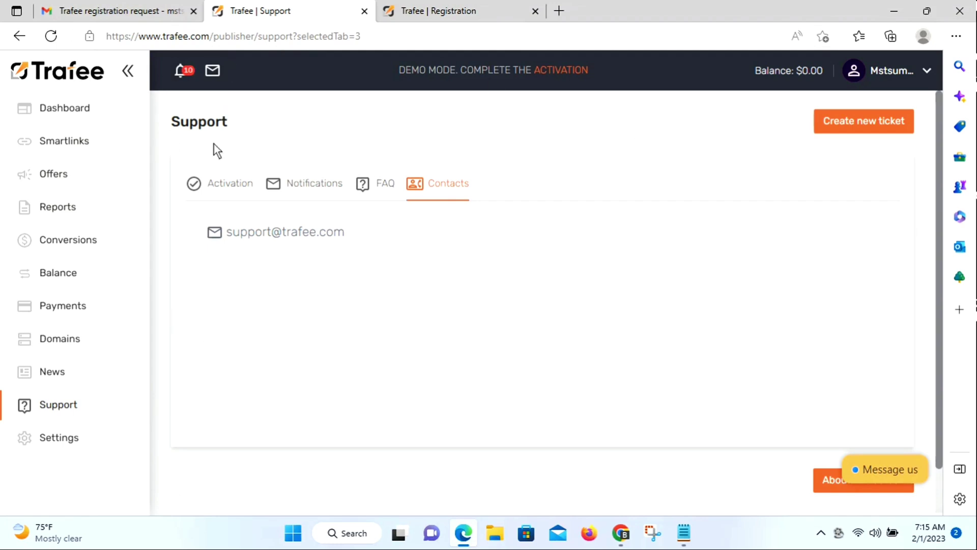
- Send "hello sir" in the Message us chat and direct it to Account activation
{"action": "left_click", "coordinate": [895, 469]}
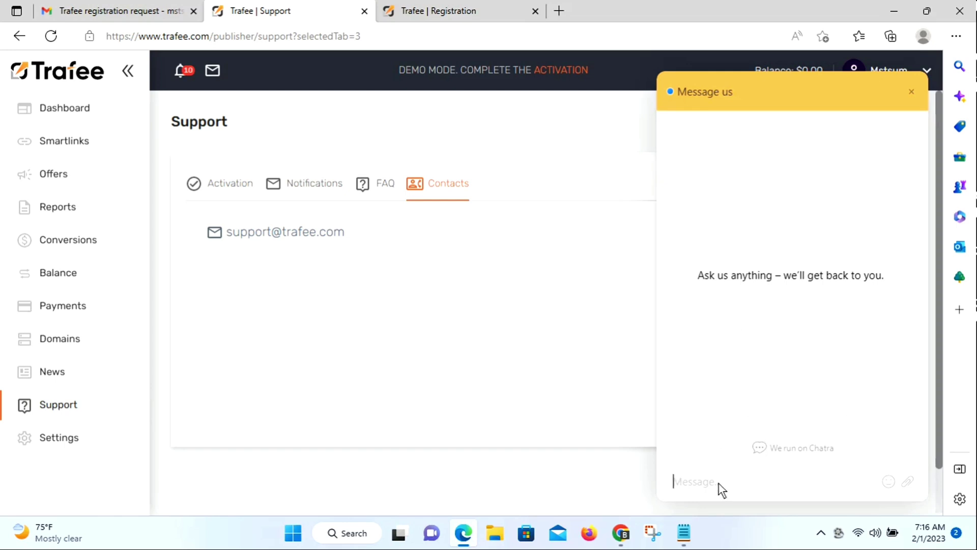
{"action": "type", "text": "hey"}
{"action": "key", "text": "BackSpace"}
{"action": "key", "text": "BackSpace"}
{"action": "key", "text": "BackSpace"}
{"action": "key", "text": "BackSpace"}
{"action": "type", "text": "hel"}
{"action": "type", "text": "ss"}
{"action": "type", "text": "i"}
{"action": "key", "text": "BackSpace"}
{"action": "key", "text": "BackSpace"}
{"action": "type", "text": "ir"}
{"action": "key", "text": "shift+Return"}
{"action": "key", "text": "Return"}
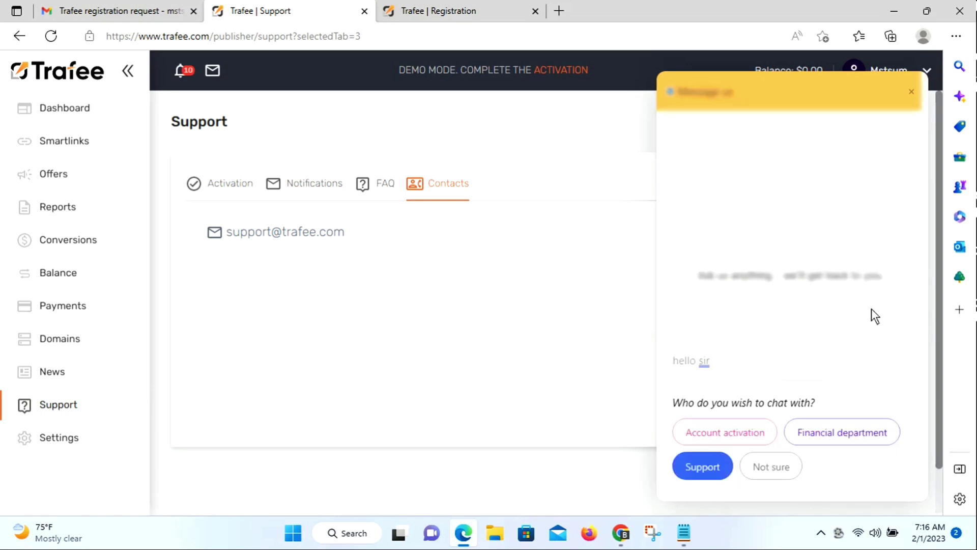
{"action": "left_click", "coordinate": [733, 431]}
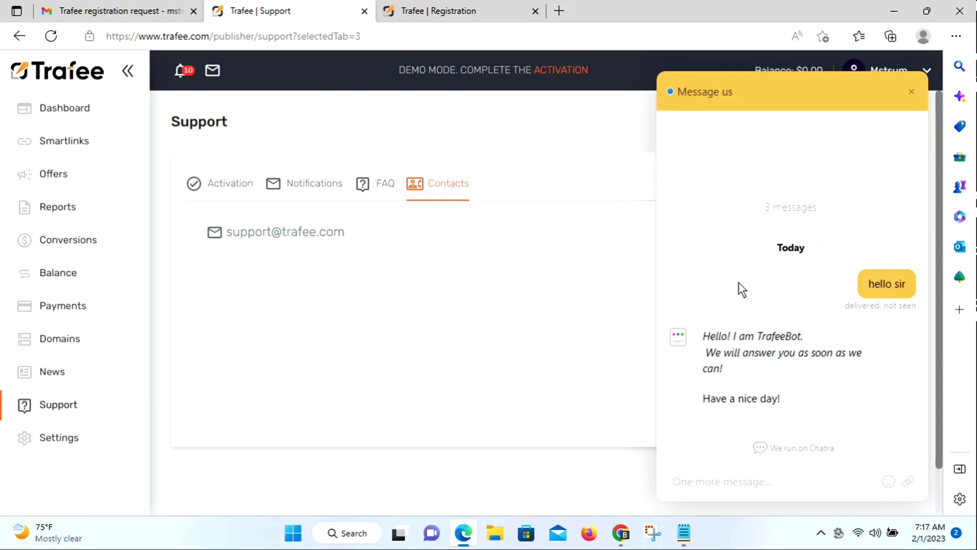
{"action": "left_click", "coordinate": [908, 482]}
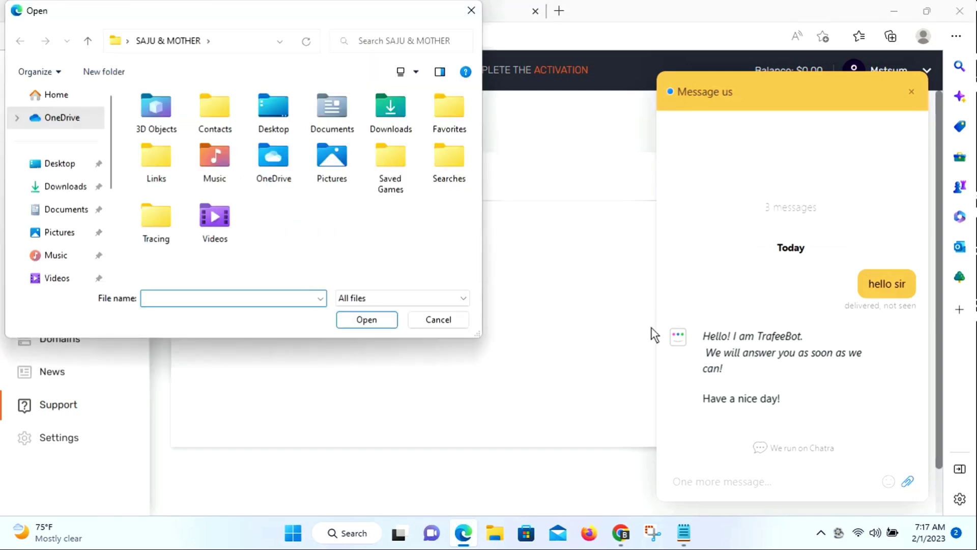
{"action": "left_click", "coordinate": [51, 165]}
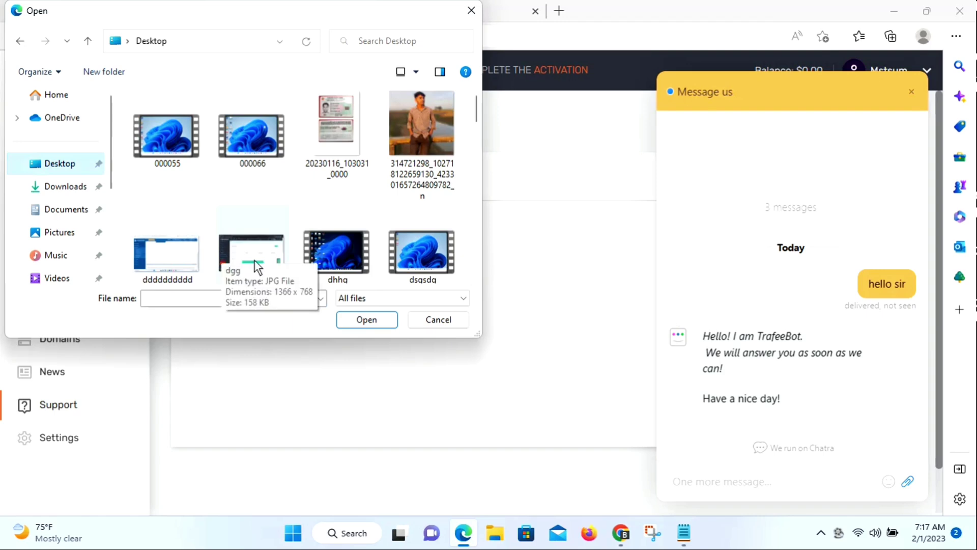
{"action": "left_click", "coordinate": [438, 325]}
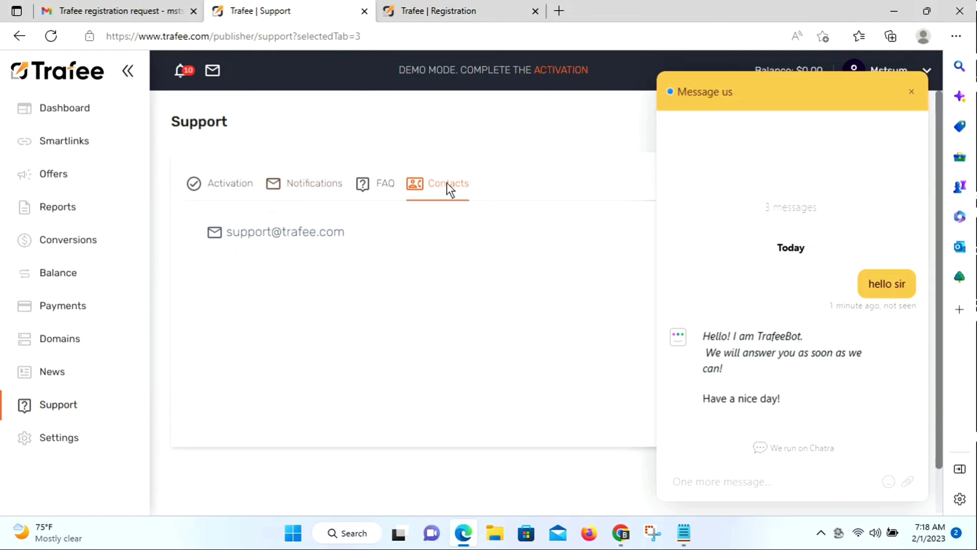
- Revisit the Support notifications and the support contact address
{"action": "left_click", "coordinate": [208, 70]}
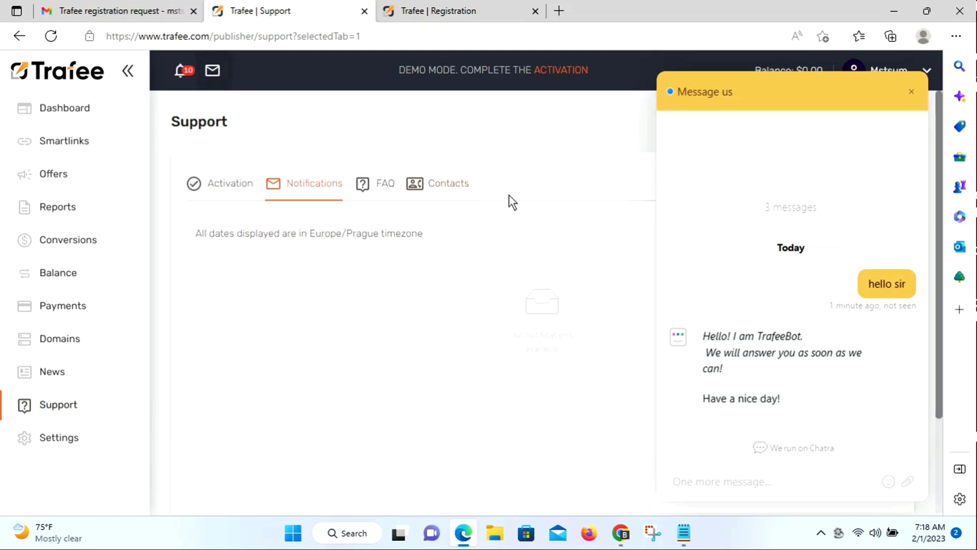
{"action": "left_click", "coordinate": [434, 183]}
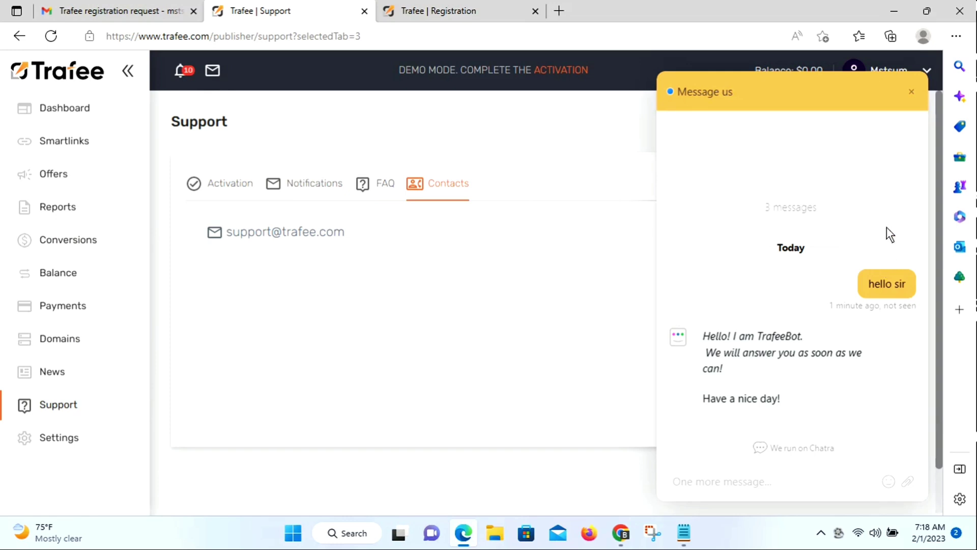
- Close the browser window with the Trafee support page and switch to the ClickDealer dashboard
{"action": "left_click", "coordinate": [960, 11]}
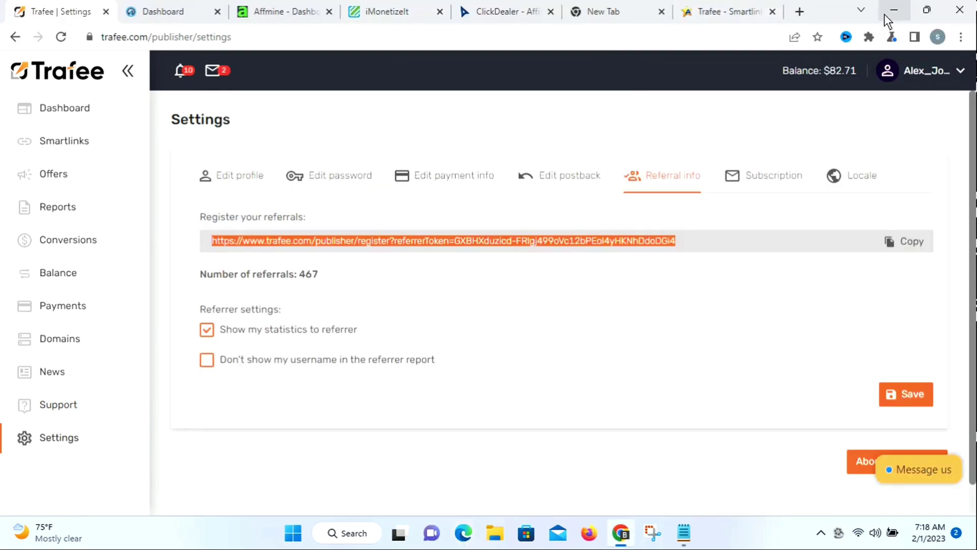
{"action": "left_click", "coordinate": [497, 12]}
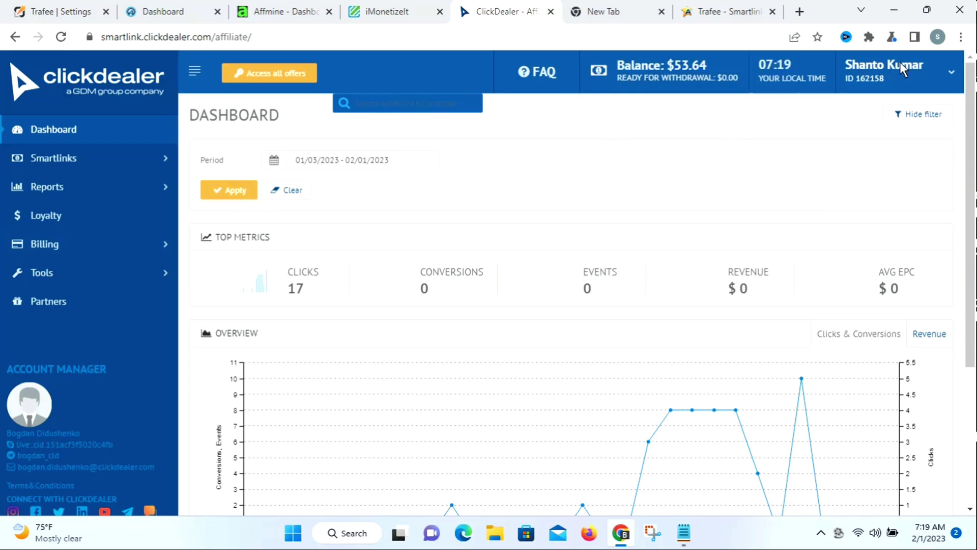
{"action": "right_click", "coordinate": [866, 67]}
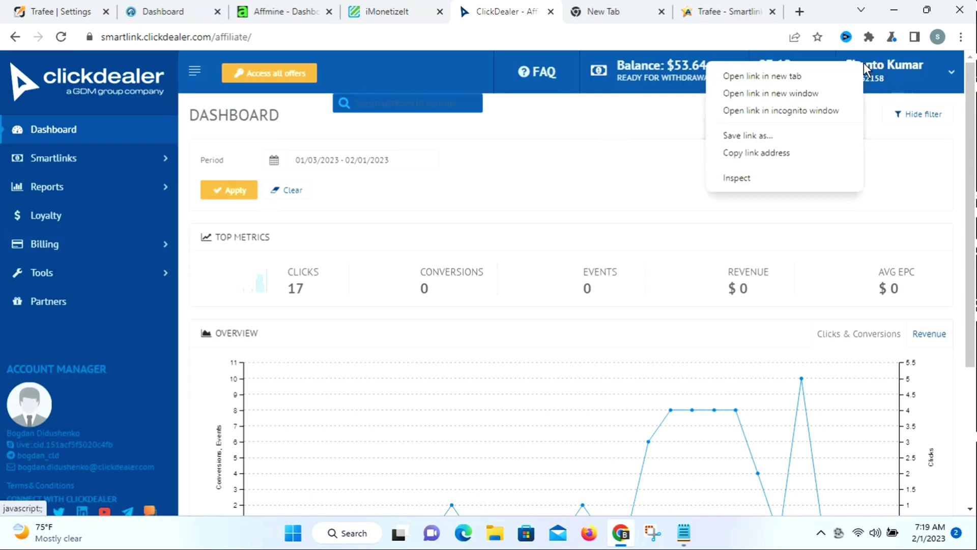
{"action": "left_click", "coordinate": [572, 170]}
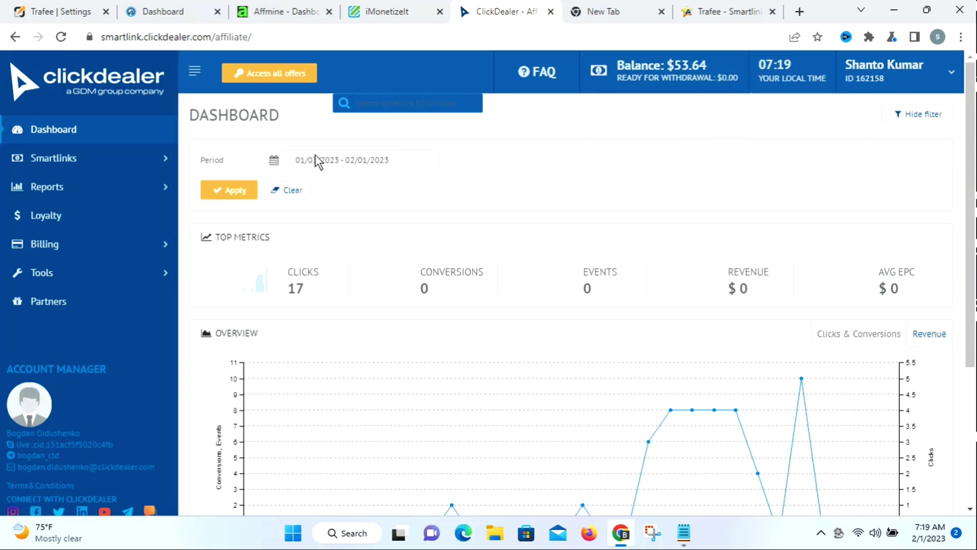
- Open ClickDealer's billing Payout report and view the table of bills below the revenue chart
{"action": "left_click", "coordinate": [84, 247]}
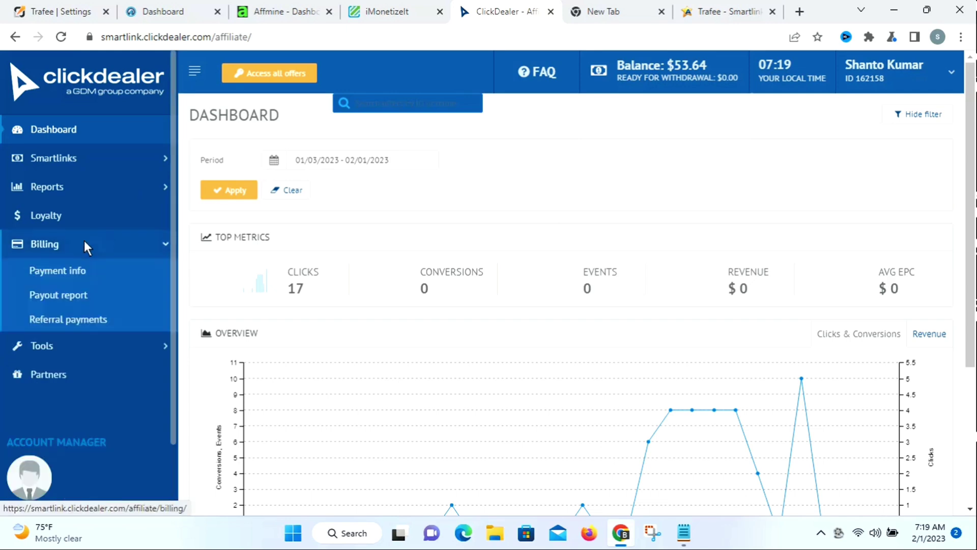
{"action": "left_click", "coordinate": [54, 297]}
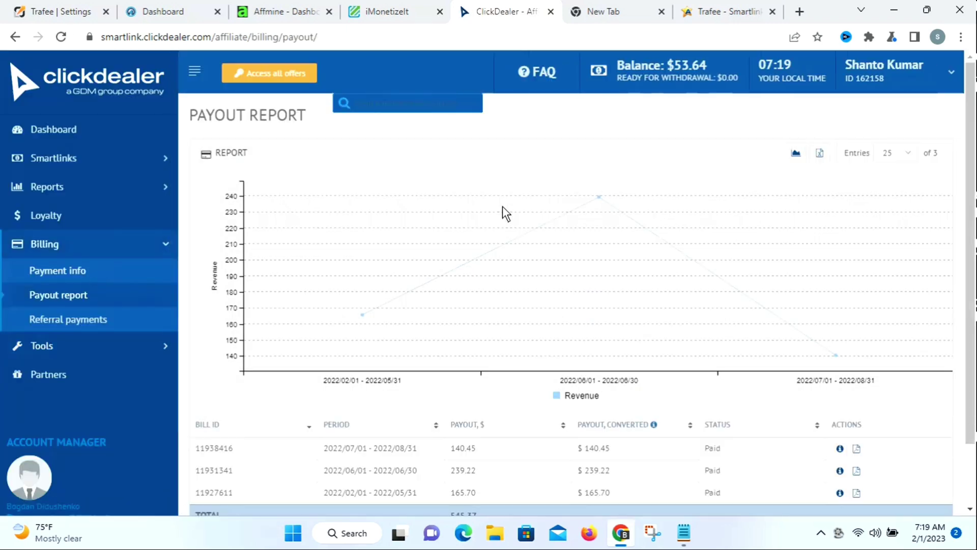
{"action": "scroll", "coordinate": [503, 206], "scroll_direction": "down", "scroll_amount": 2}
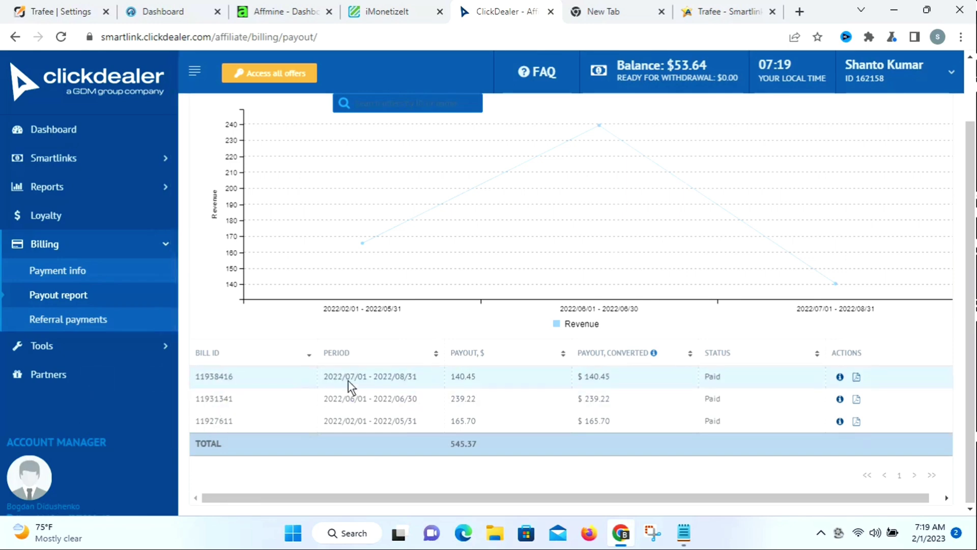
- Highlight the end date in the first bill's period and inspect that table cell in the developer tools
{"action": "mouse_move", "coordinate": [399, 384]}
{"action": "left_mouse_down"}
{"action": "mouse_move", "coordinate": [387, 384]}
{"action": "mouse_move", "coordinate": [418, 383]}
{"action": "left_mouse_up"}
{"action": "right_click", "coordinate": [387, 385]}
{"action": "key", "text": "Escape"}
{"action": "left_click", "coordinate": [380, 381]}
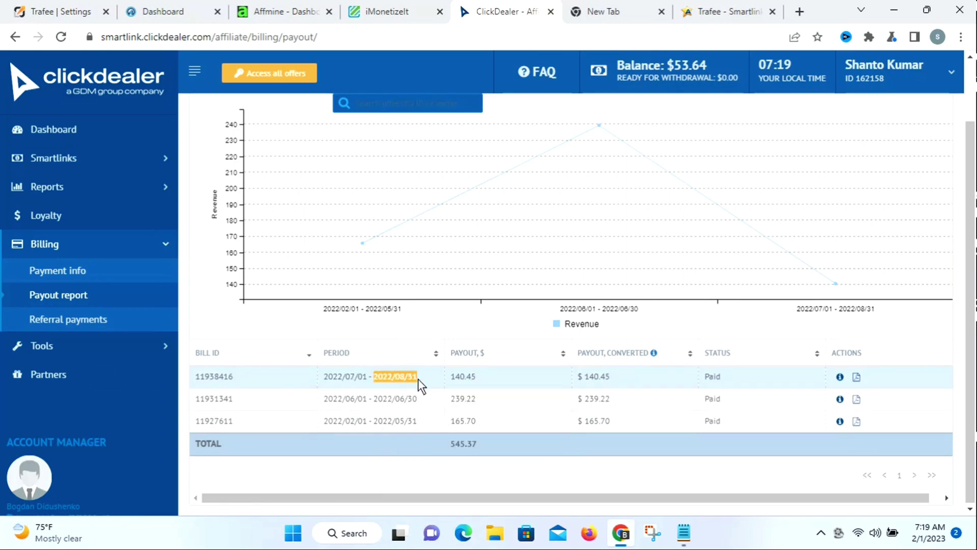
{"action": "right_click", "coordinate": [397, 382]}
{"action": "left_click", "coordinate": [424, 468]}
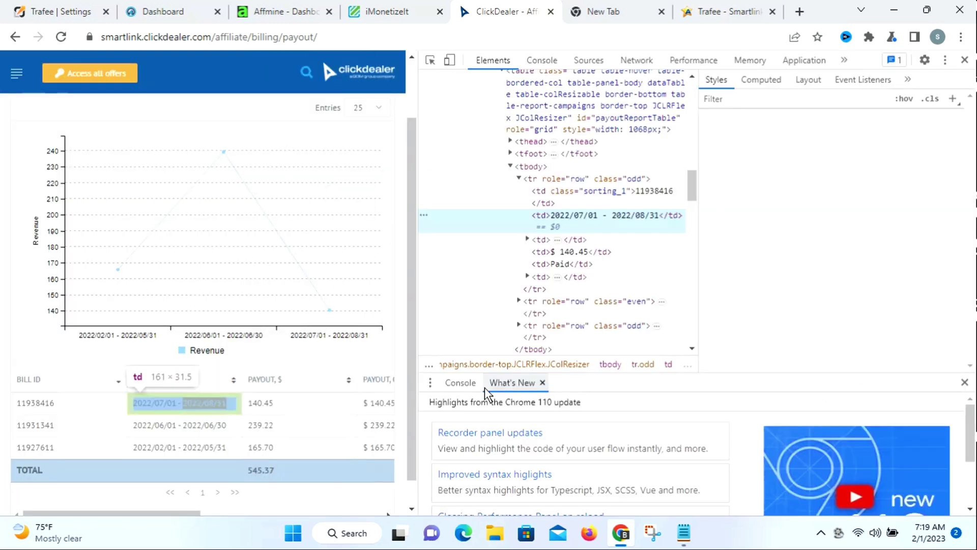
- Edit the inspected cell's text so the period ends on 2023/01/15, then close the developer tools
{"action": "right_click", "coordinate": [651, 224]}
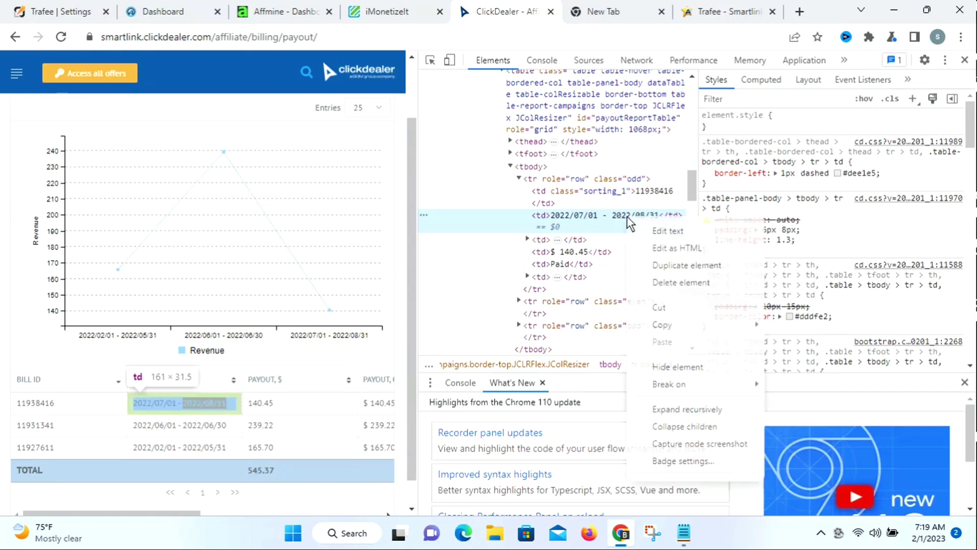
{"action": "left_click", "coordinate": [656, 230]}
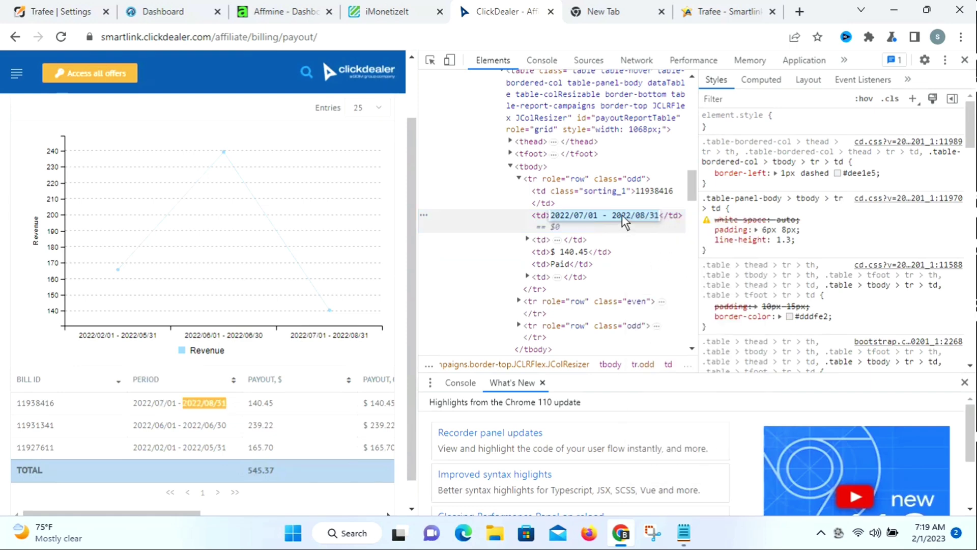
{"action": "left_click", "coordinate": [630, 218]}
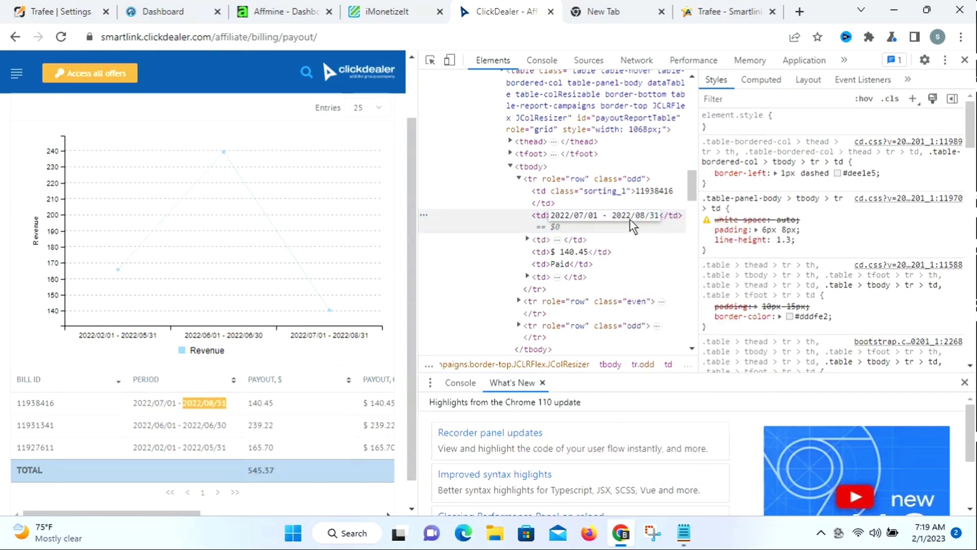
{"action": "key", "text": "Delete"}
{"action": "type", "text": "63"}
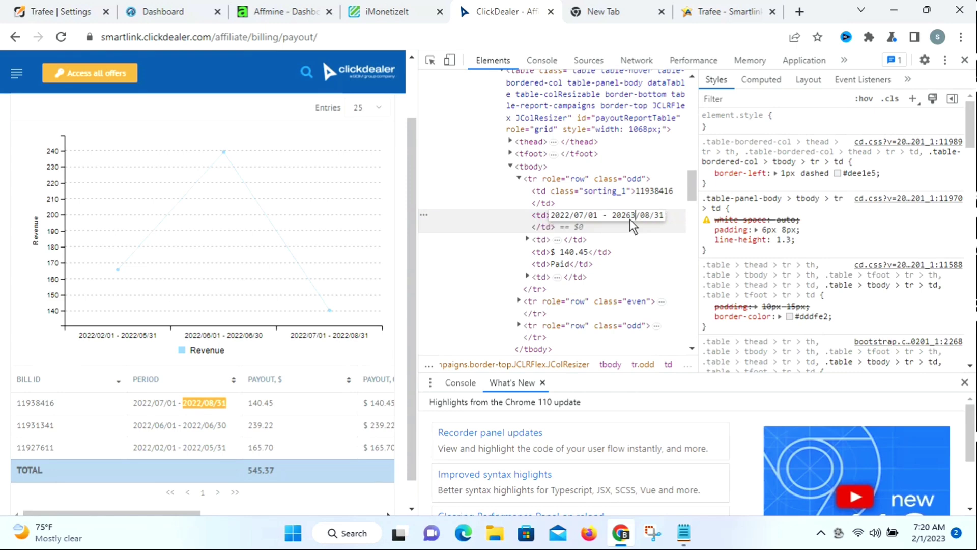
{"action": "key", "text": "BackSpace"}
{"action": "key", "text": "BackSpace"}
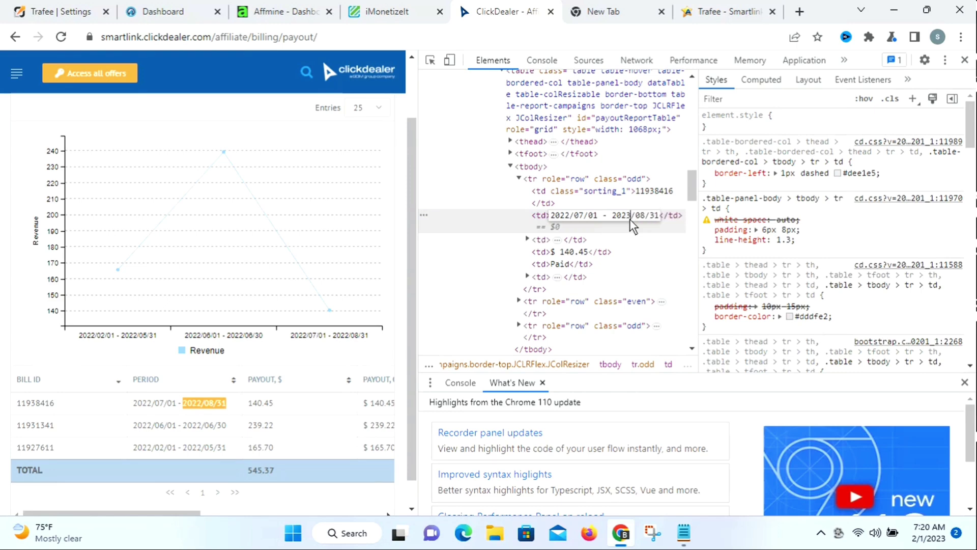
{"action": "type", "text": "3"}
{"action": "key", "text": "BackSpace"}
{"action": "type", "text": "1"}
{"action": "key", "text": "BackSpace"}
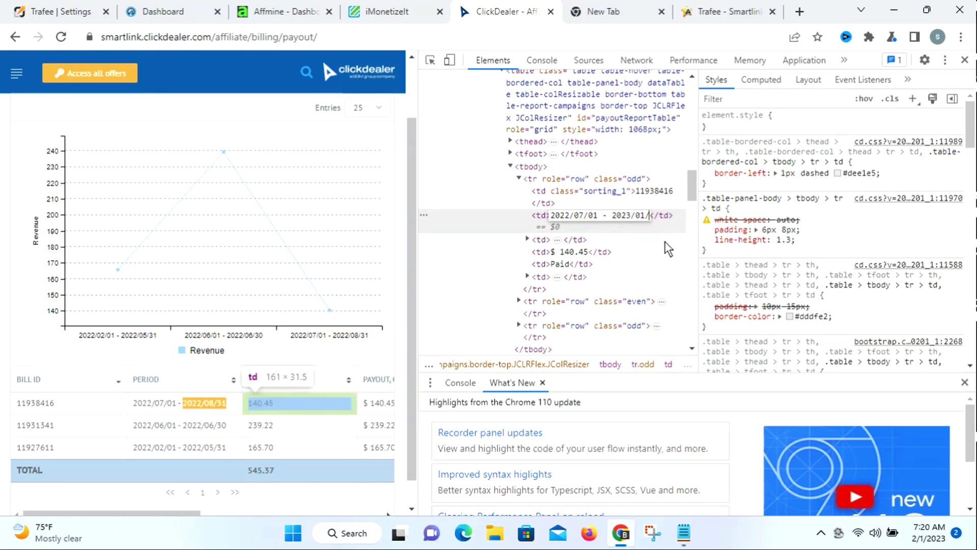
{"action": "type", "text": "5"}
{"action": "left_click", "coordinate": [452, 180]}
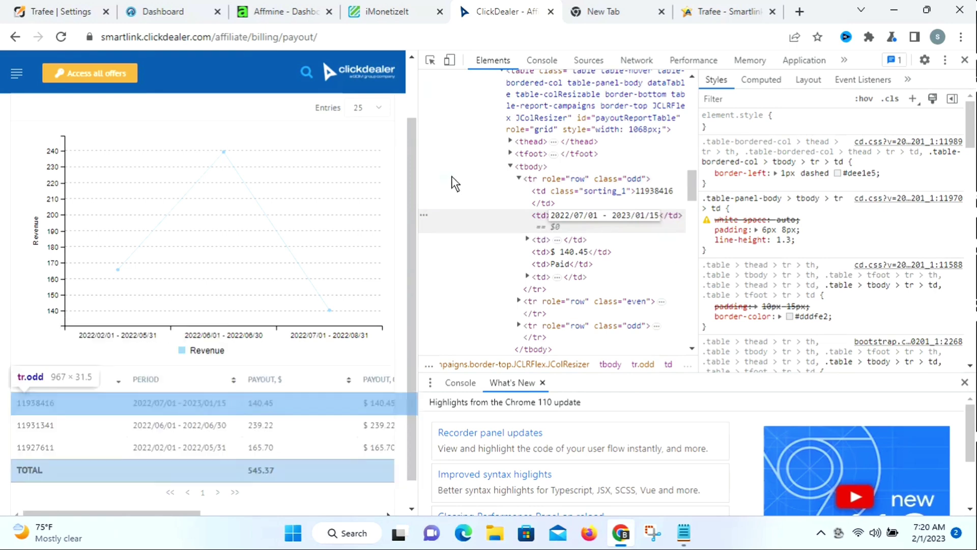
{"action": "left_click", "coordinate": [966, 60]}
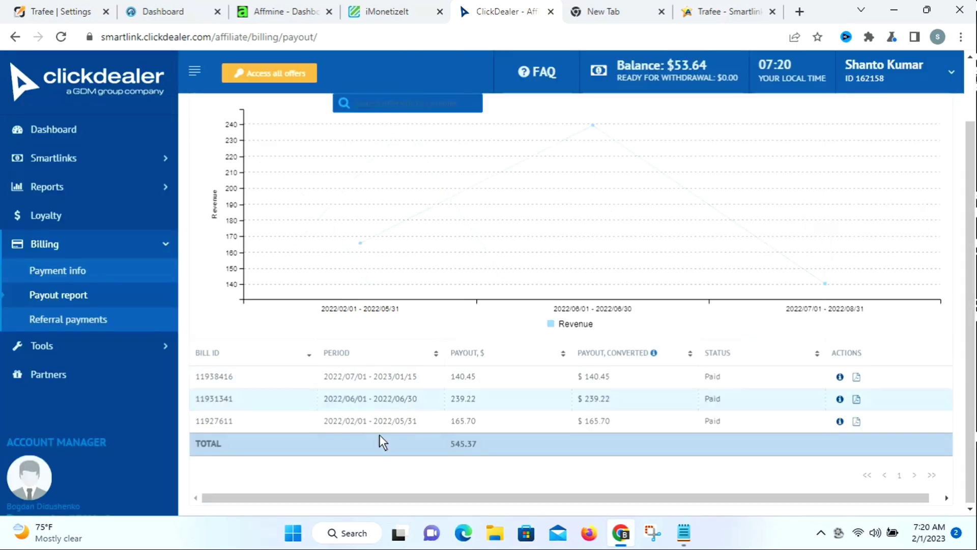
{"action": "left_click", "coordinate": [652, 533]}
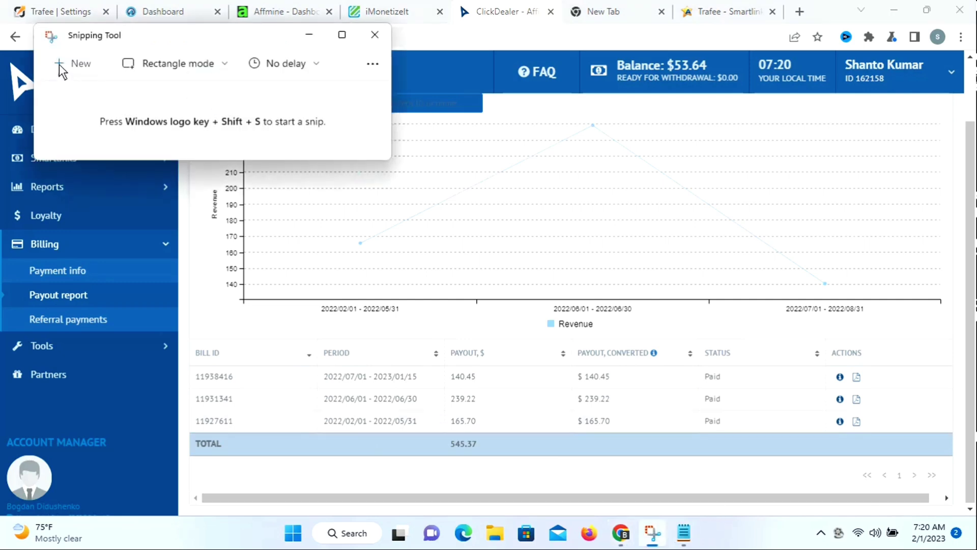
{"action": "left_click", "coordinate": [61, 65]}
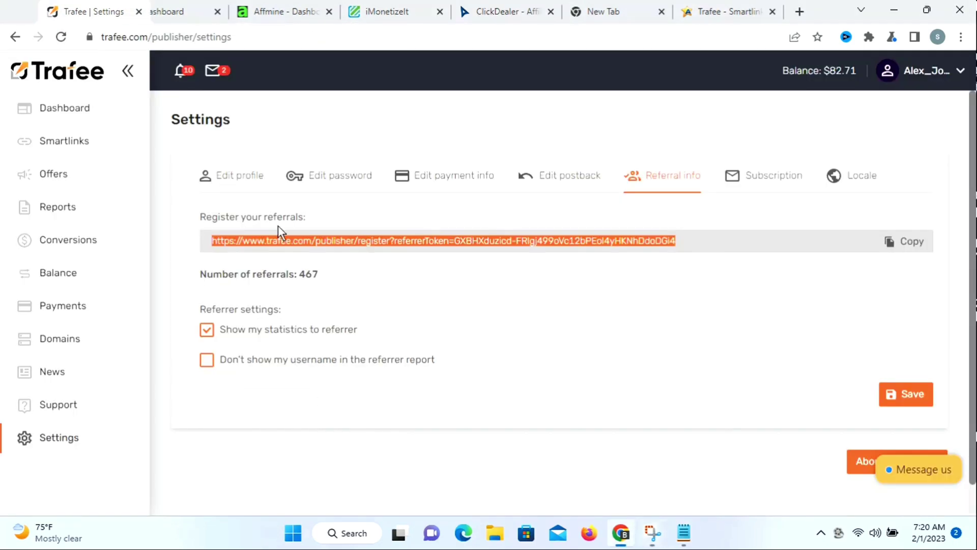
{"action": "key", "text": "super+Right"}
{"action": "key", "text": "super+Down"}
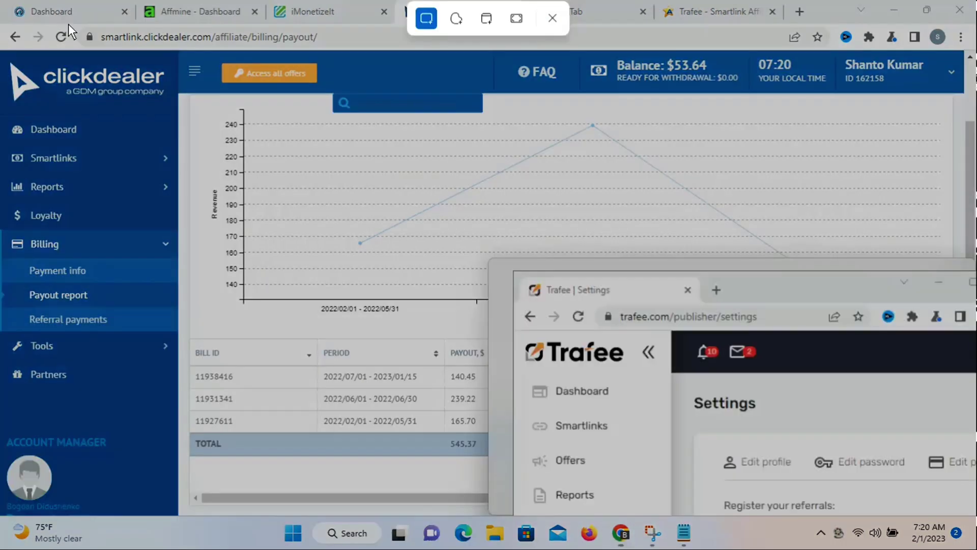
{"action": "key", "text": "Escape"}
{"action": "left_click", "coordinate": [120, 91]}
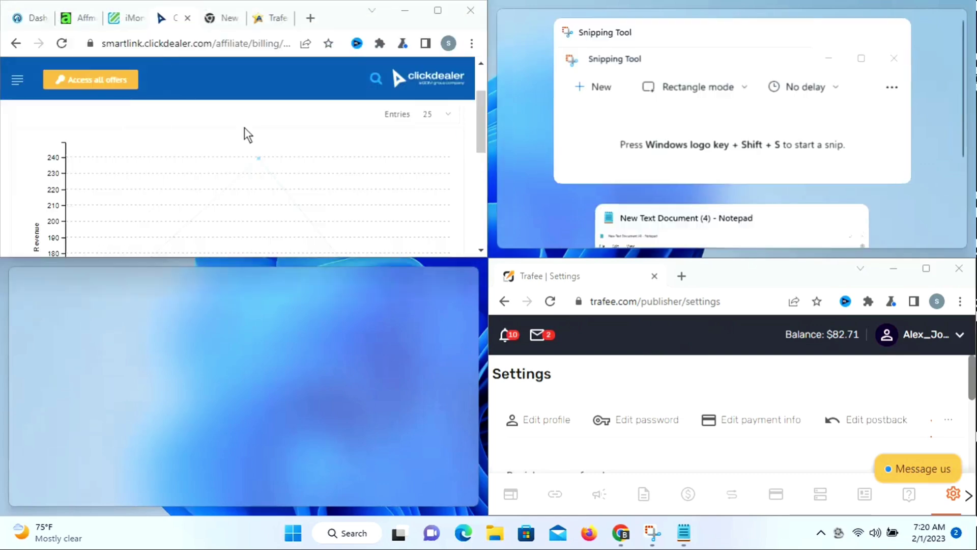
{"action": "left_click", "coordinate": [435, 15]}
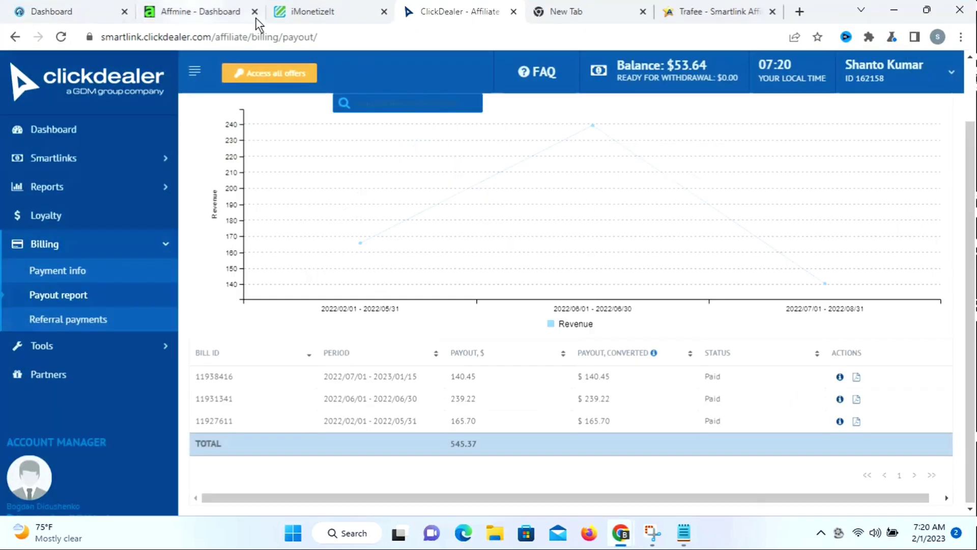
{"action": "left_click", "coordinate": [657, 536]}
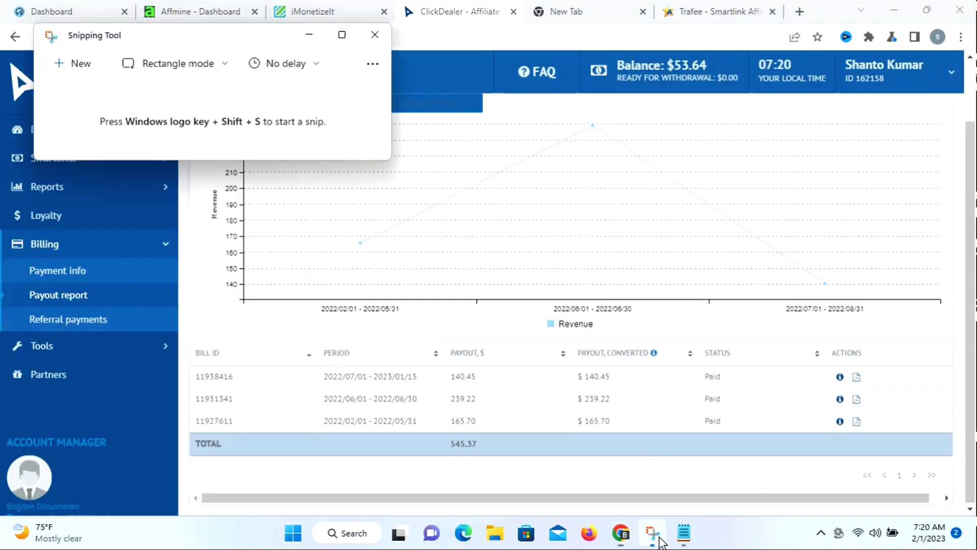
{"action": "left_click", "coordinate": [77, 64]}
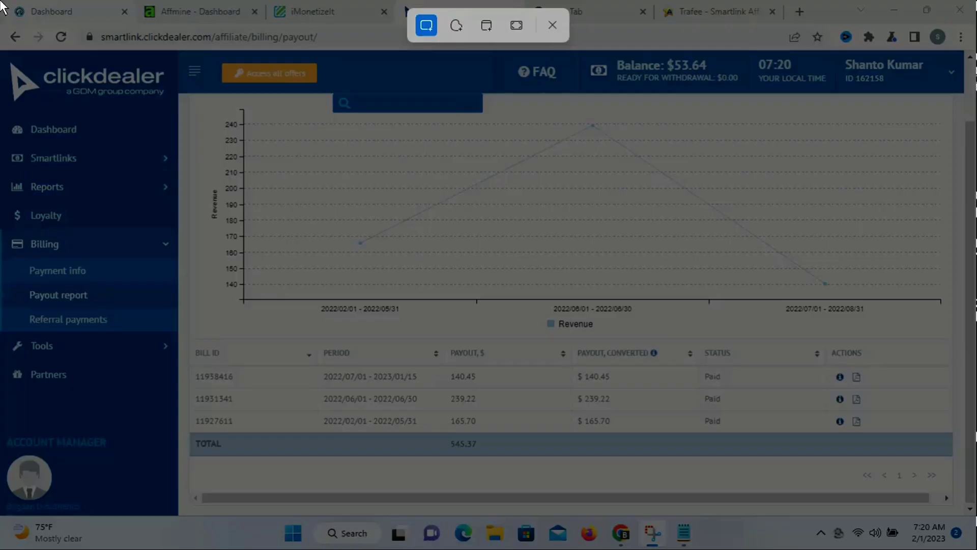
{"action": "key", "text": "Escape"}
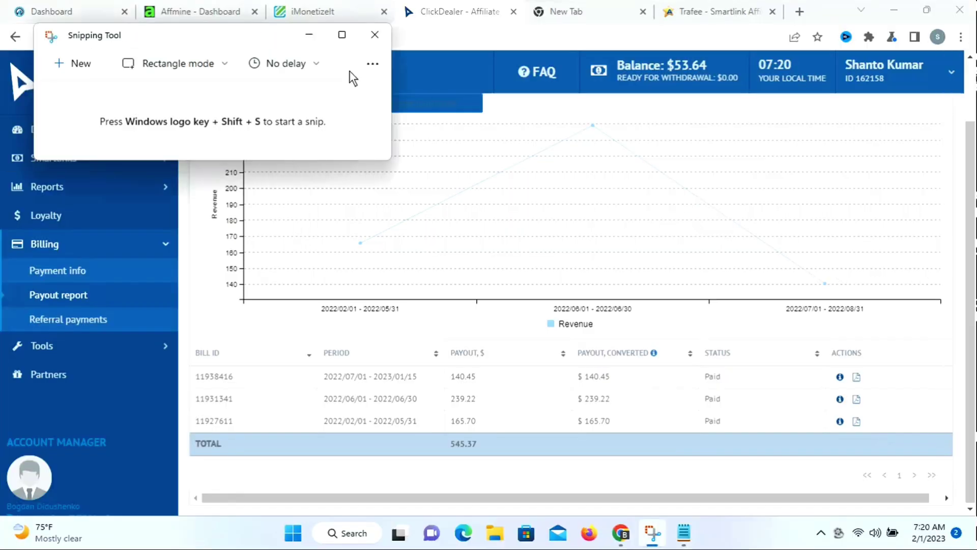
{"action": "left_click", "coordinate": [380, 33]}
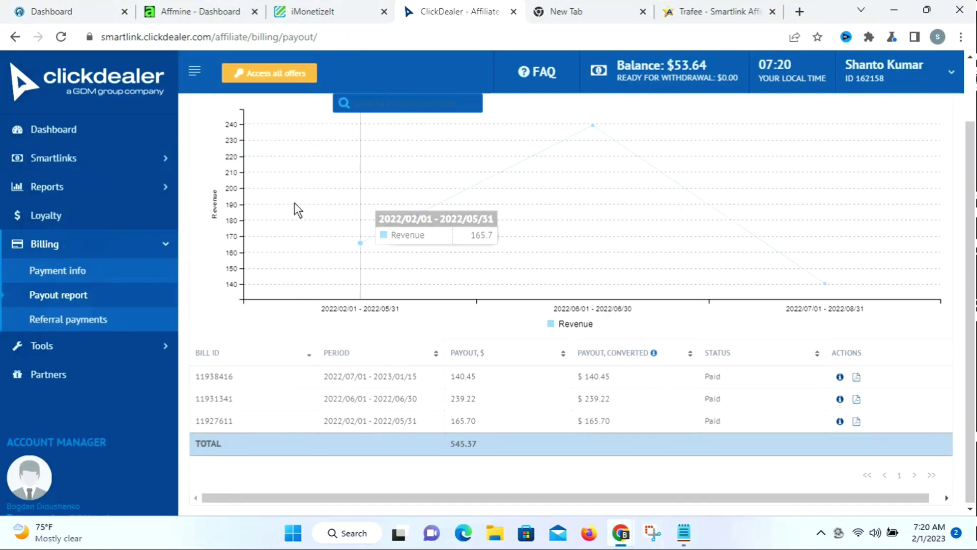
- Open the SubAffiliate summary report and inspect the account name in the page header
{"action": "left_click", "coordinate": [47, 186]}
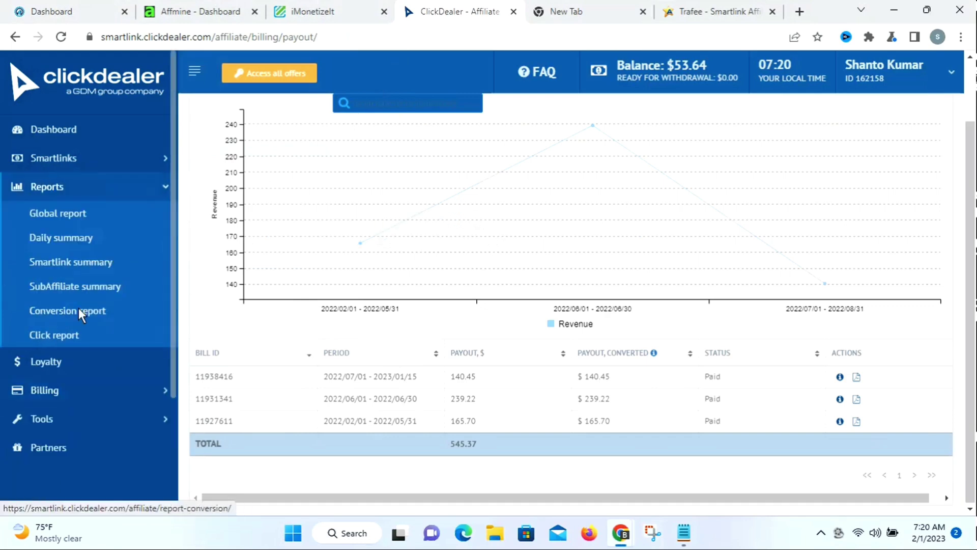
{"action": "left_click", "coordinate": [88, 289]}
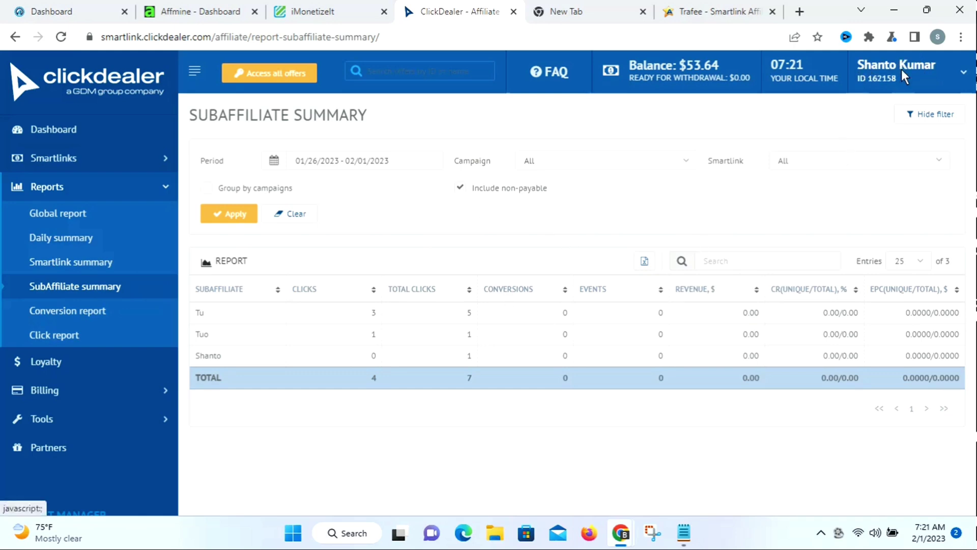
{"action": "right_click", "coordinate": [873, 62]}
{"action": "left_click", "coordinate": [744, 180]}
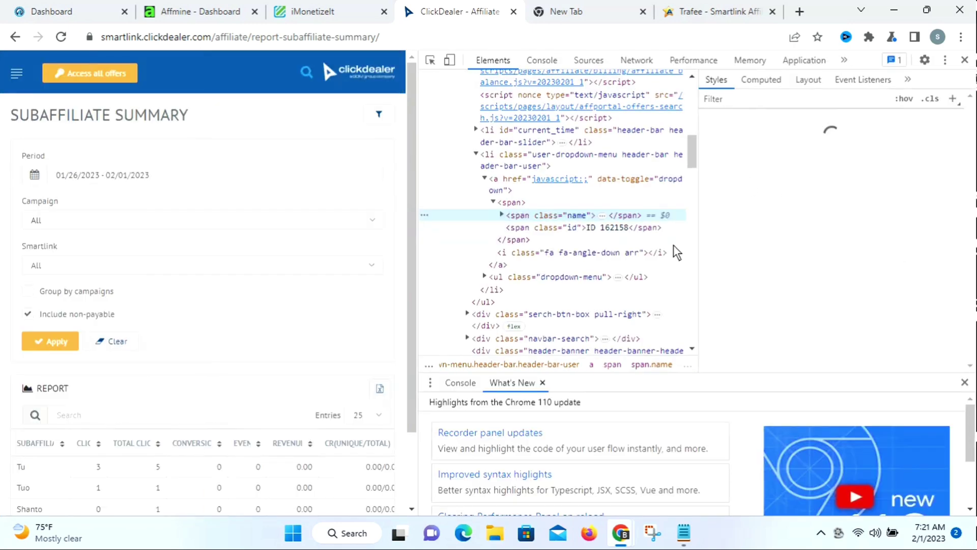
- Replace the account name in the inspected element's HTML with a different username and close the developer tools
{"action": "right_click", "coordinate": [606, 224]}
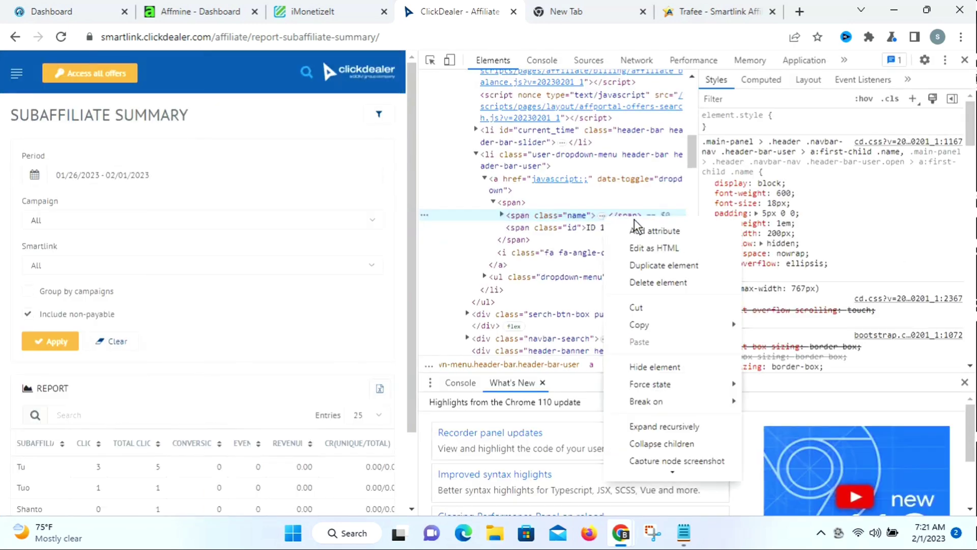
{"action": "left_click", "coordinate": [652, 249]}
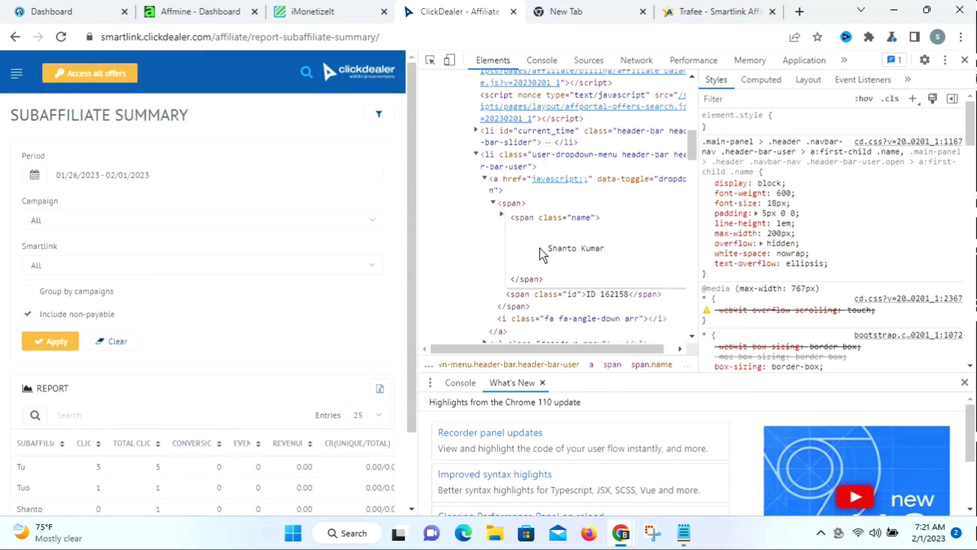
{"action": "left_click_drag", "start_coordinate": [613, 257], "coordinate": [633, 257]}
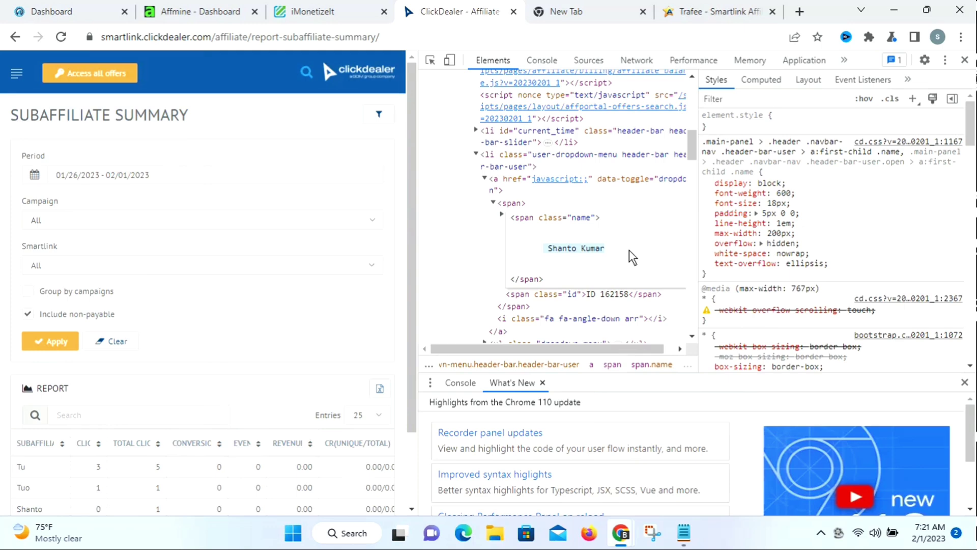
{"action": "type", "text": "roni"}
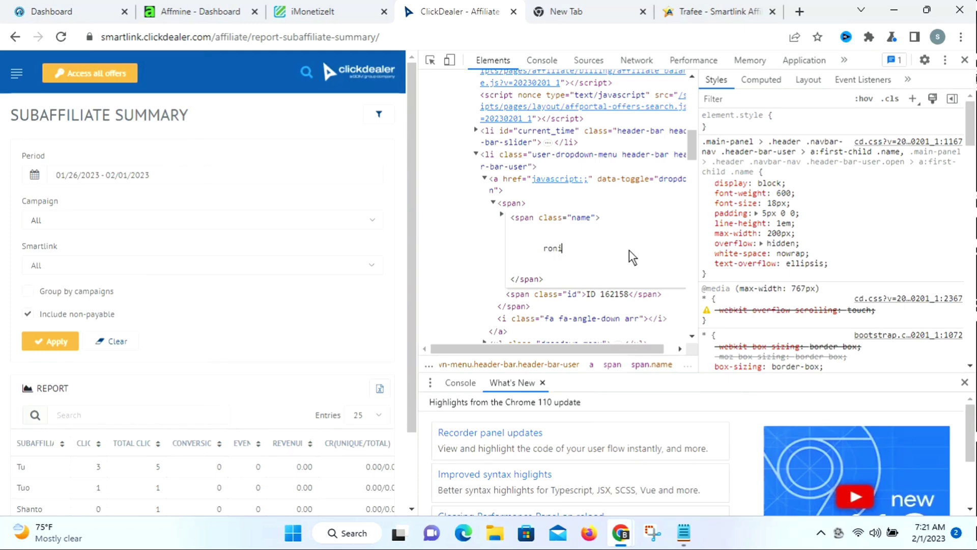
{"action": "type", "text": "25"}
{"action": "left_click", "coordinate": [479, 257]}
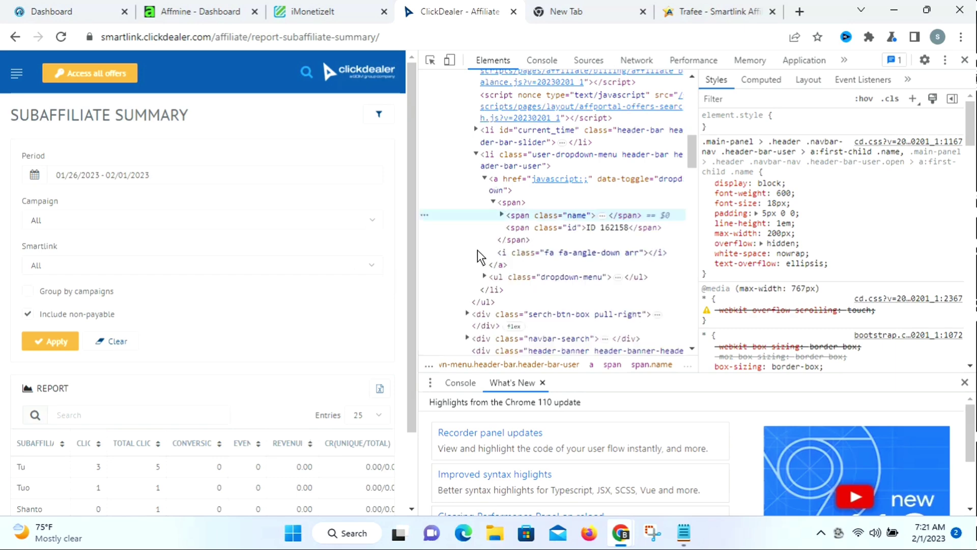
{"action": "left_click", "coordinate": [963, 60]}
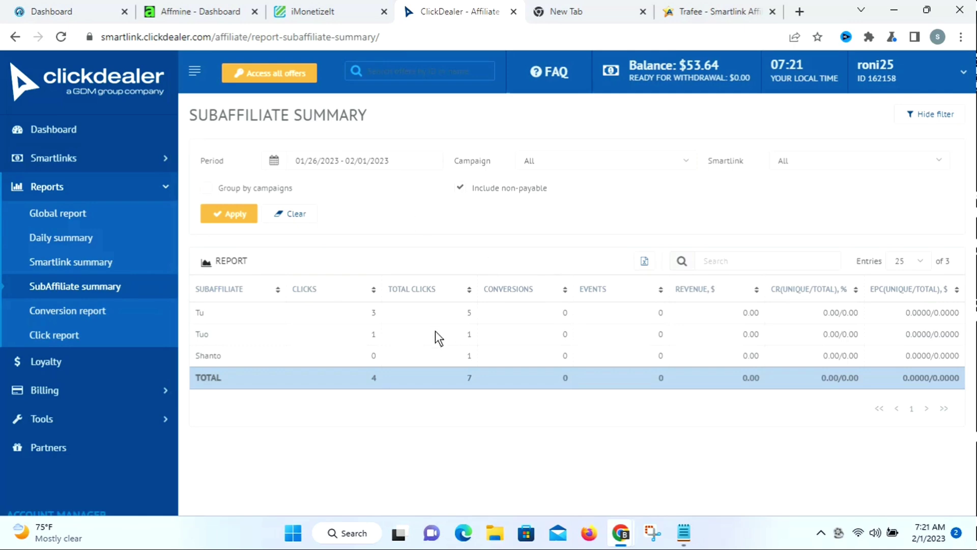
- Open the custom date range for the SubAffiliate summary report's period
{"action": "left_click", "coordinate": [349, 160]}
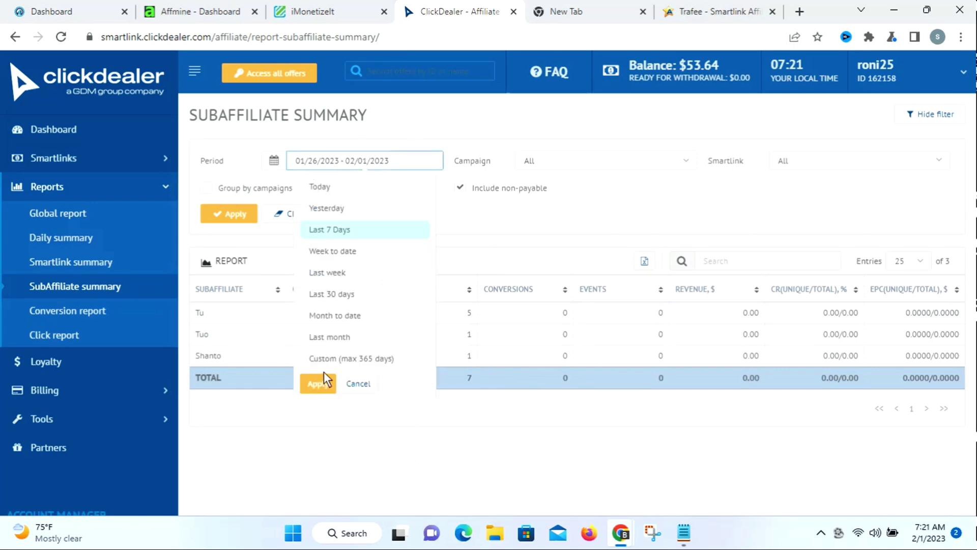
{"action": "left_click", "coordinate": [365, 358]}
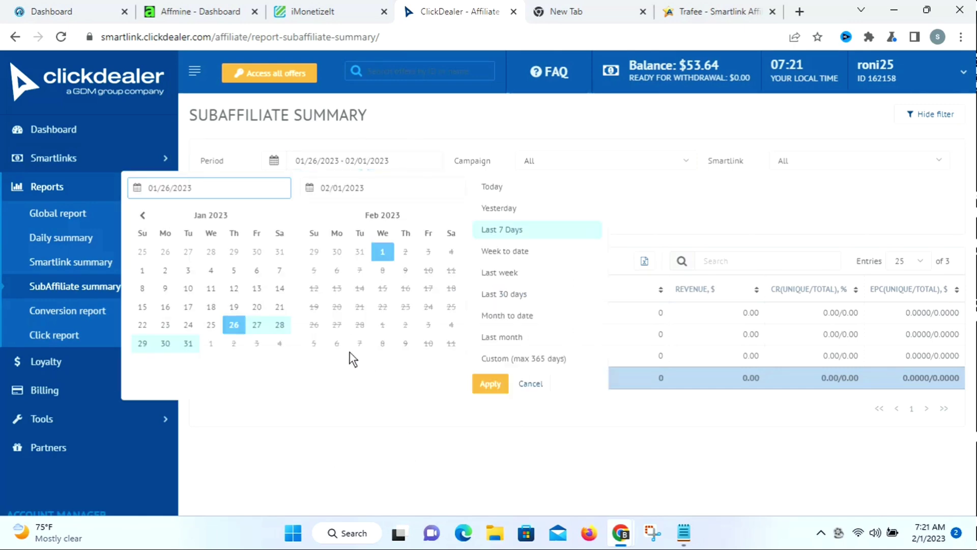
{"action": "left_click", "coordinate": [143, 214]}
{"action": "left_click", "coordinate": [143, 214]}
{"action": "left_click", "coordinate": [143, 214]}
{"action": "left_click", "coordinate": [143, 215]}
{"action": "left_click", "coordinate": [143, 215]}
{"action": "left_click", "coordinate": [143, 215]}
{"action": "left_click", "coordinate": [143, 215]}
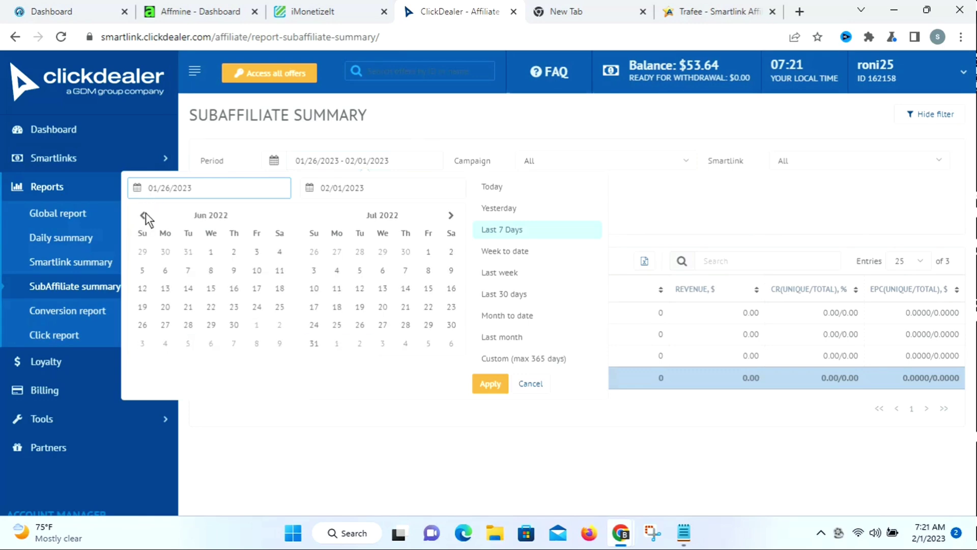
{"action": "double_click", "coordinate": [144, 214]}
{"action": "double_click", "coordinate": [143, 214]}
{"action": "left_click", "coordinate": [144, 215]}
{"action": "double_click", "coordinate": [144, 214]}
{"action": "double_click", "coordinate": [144, 215]}
{"action": "double_click", "coordinate": [144, 214]}
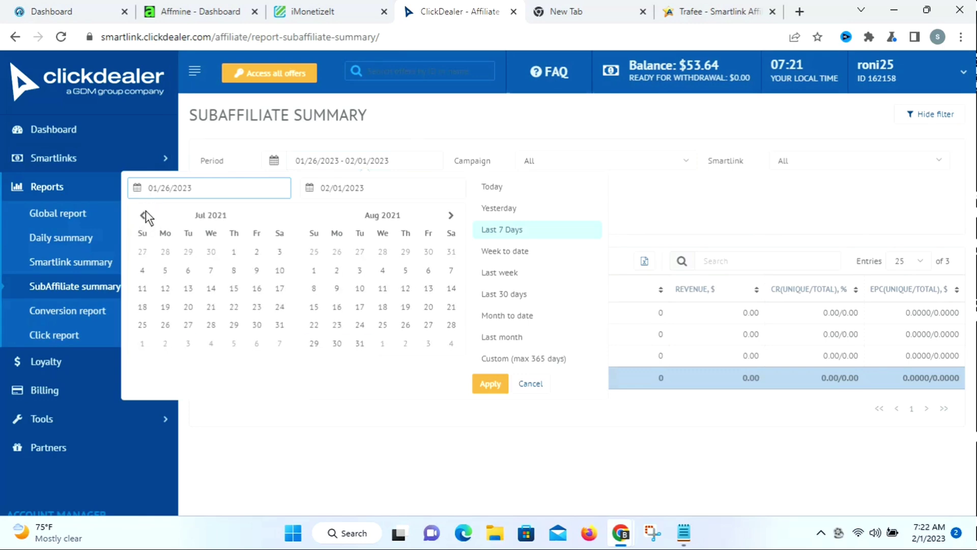
{"action": "left_click", "coordinate": [144, 215]}
{"action": "left_click", "coordinate": [143, 215]}
{"action": "left_click", "coordinate": [143, 215]}
{"action": "left_click", "coordinate": [144, 215]}
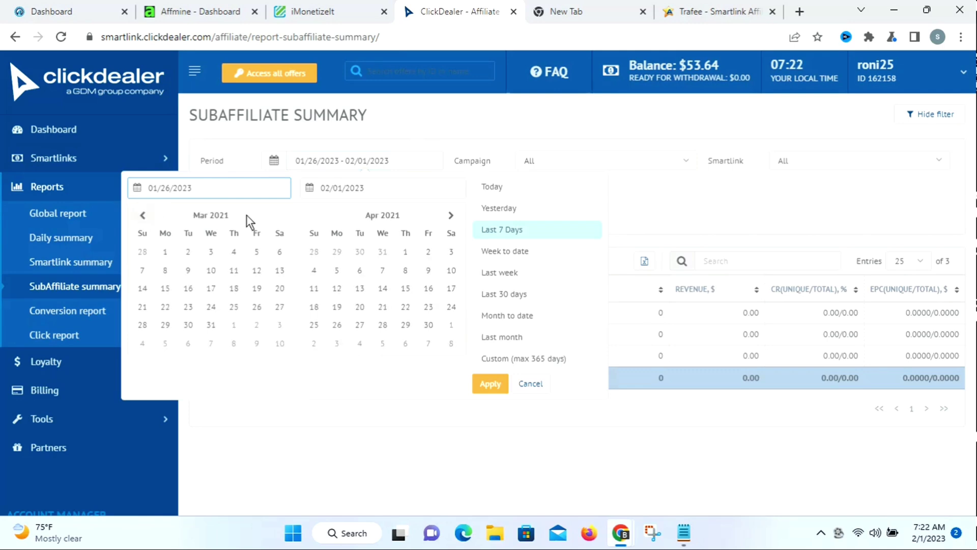
{"action": "left_click", "coordinate": [316, 329]}
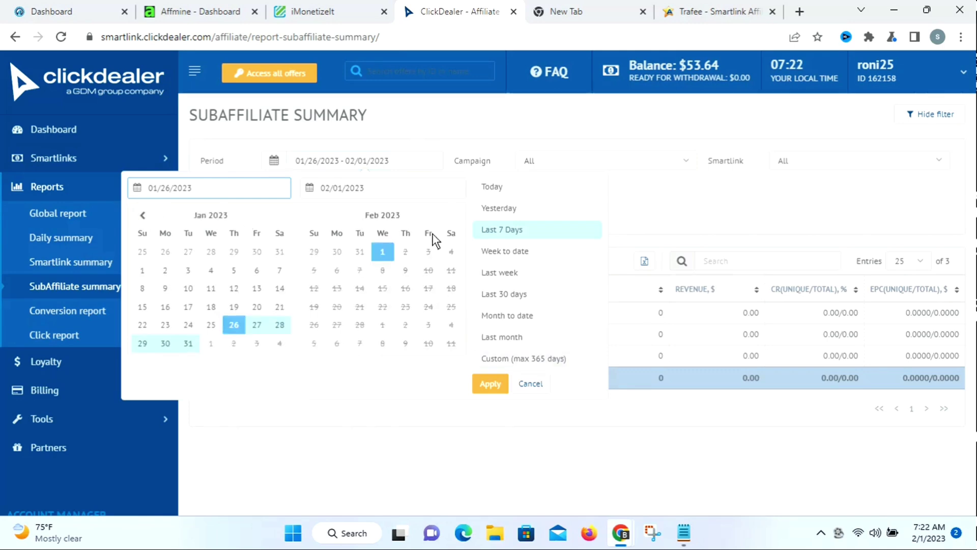
{"action": "left_click", "coordinate": [208, 287]}
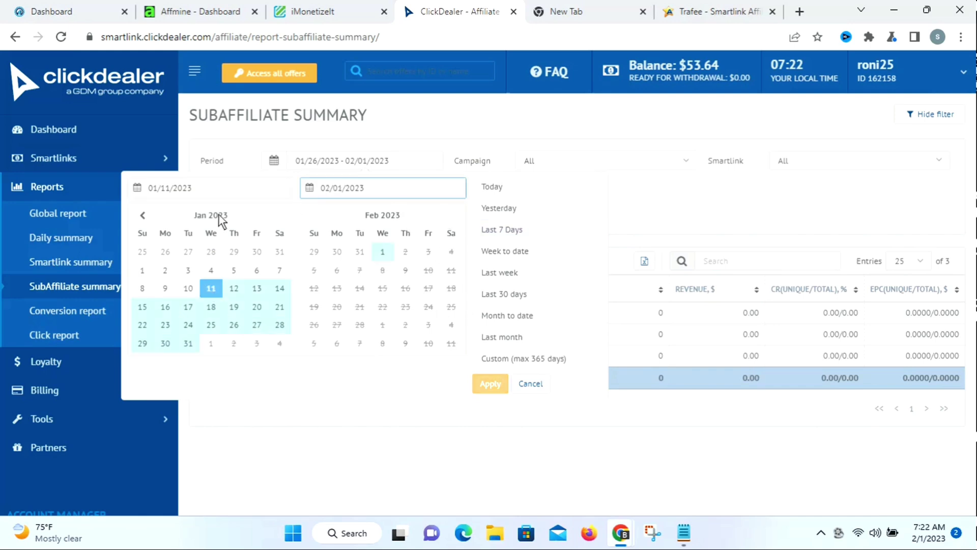
- Set the custom period's start date to 02/01/2022
{"action": "double_click", "coordinate": [144, 215]}
{"action": "double_click", "coordinate": [143, 215]}
{"action": "double_click", "coordinate": [144, 214]}
{"action": "double_click", "coordinate": [144, 213]}
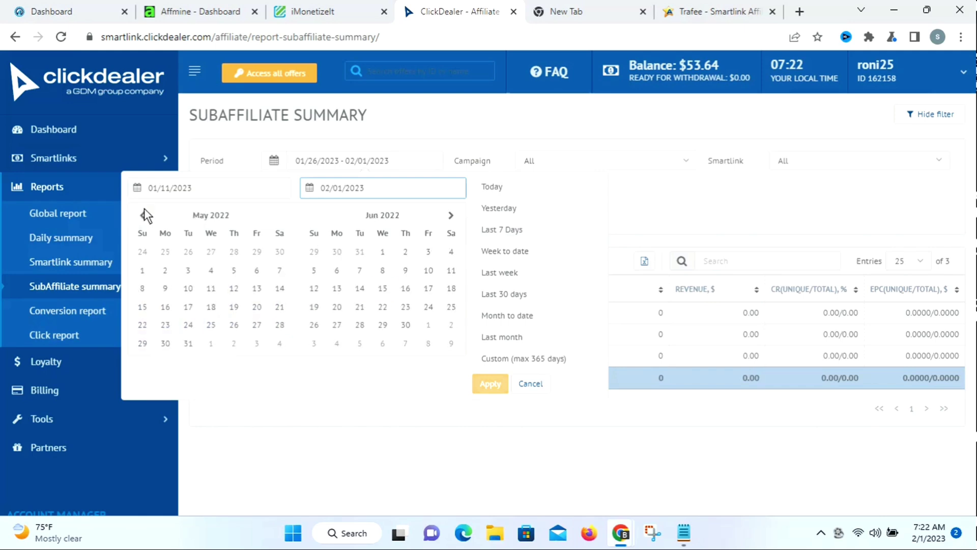
{"action": "triple_click", "coordinate": [145, 213]}
{"action": "double_click", "coordinate": [143, 215]}
{"action": "left_click", "coordinate": [143, 215]}
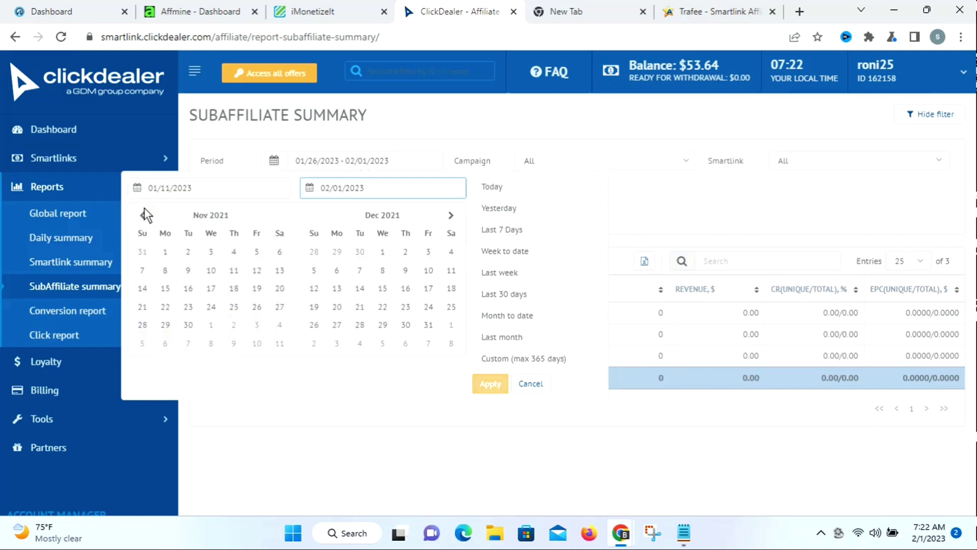
{"action": "triple_click", "coordinate": [448, 213]}
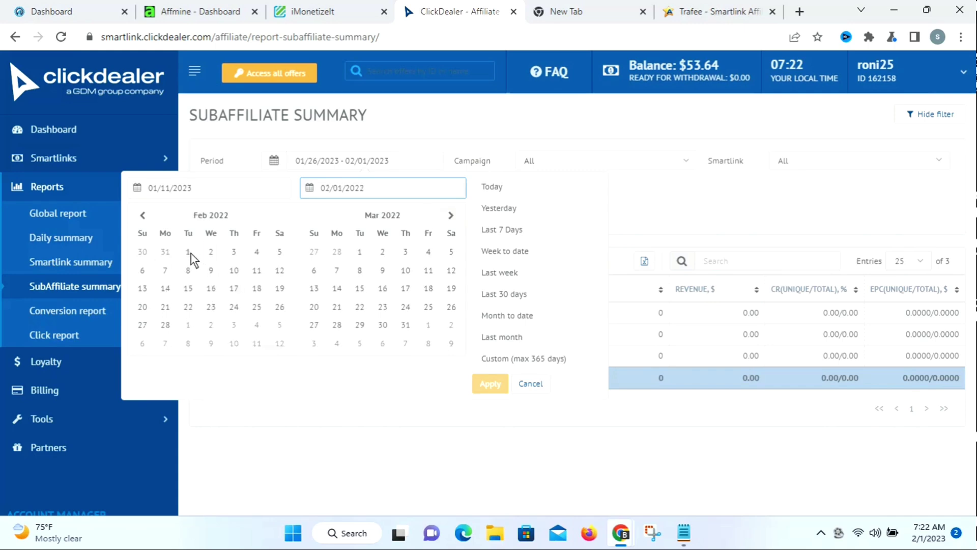
{"action": "left_click", "coordinate": [188, 252]}
- Set the period's end date to 01/01/2023 and run the SubAffiliate summary report for that range
{"action": "triple_click", "coordinate": [451, 213]}
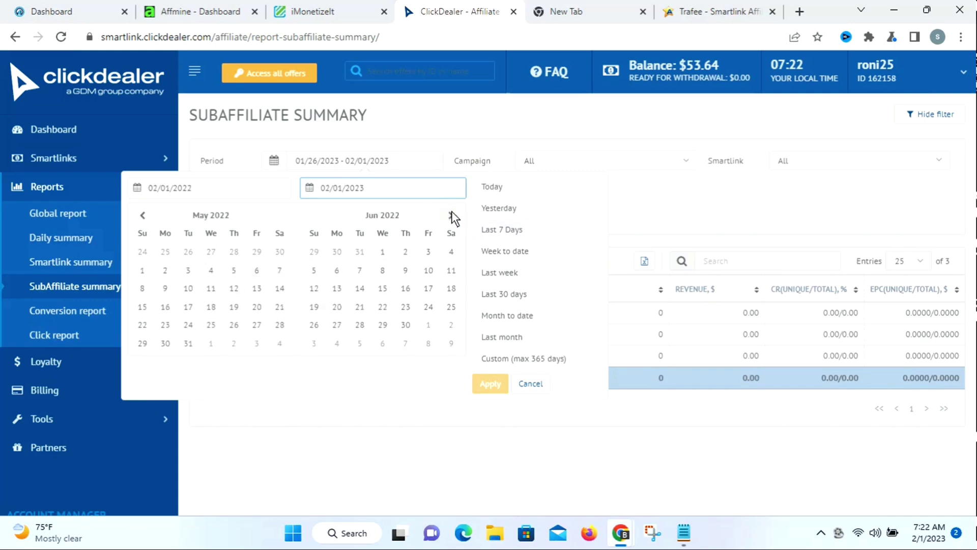
{"action": "double_click", "coordinate": [451, 213]}
{"action": "double_click", "coordinate": [451, 213]}
{"action": "triple_click", "coordinate": [451, 213]}
{"action": "left_click", "coordinate": [451, 213]}
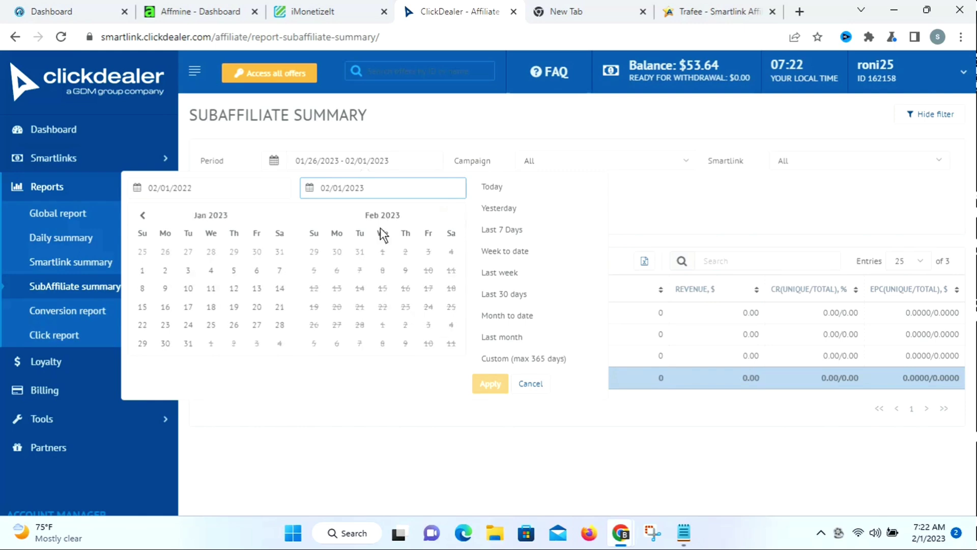
{"action": "left_click", "coordinate": [143, 271]}
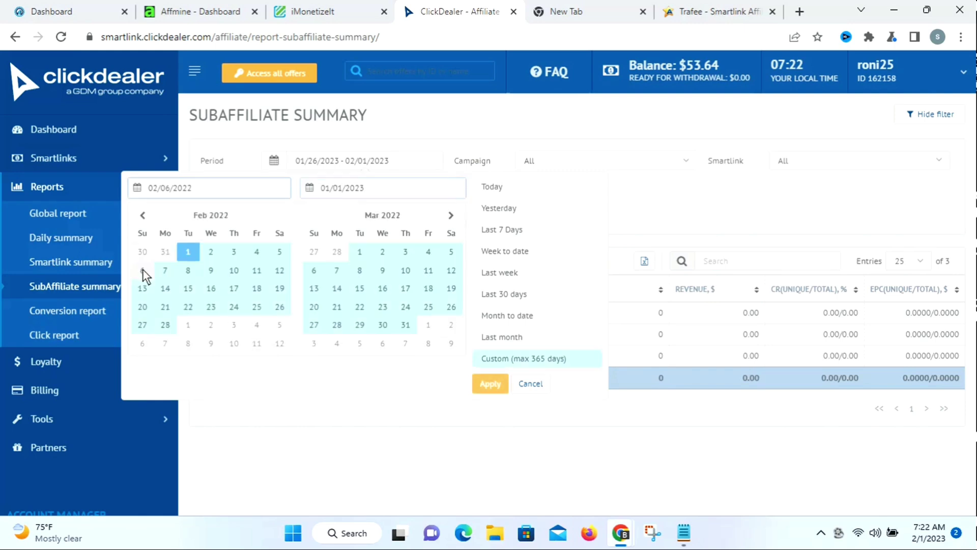
{"action": "left_click", "coordinate": [490, 384]}
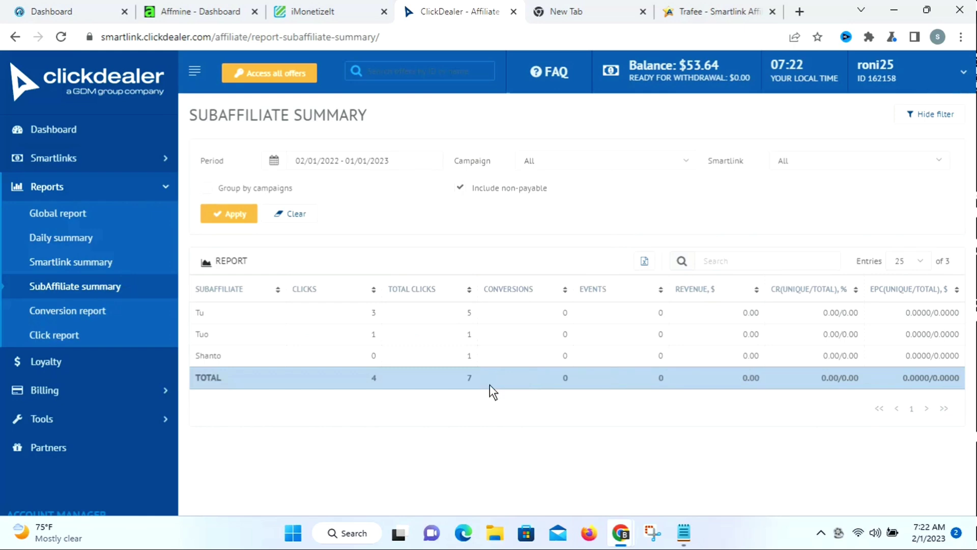
{"action": "left_click", "coordinate": [250, 214]}
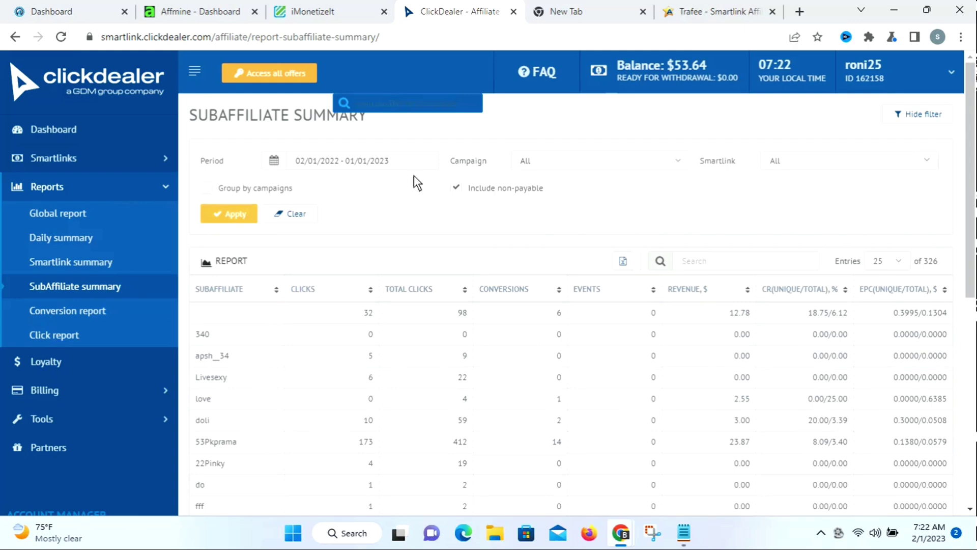
- Change the report's period filter to Last 30 days
{"action": "left_click", "coordinate": [334, 158]}
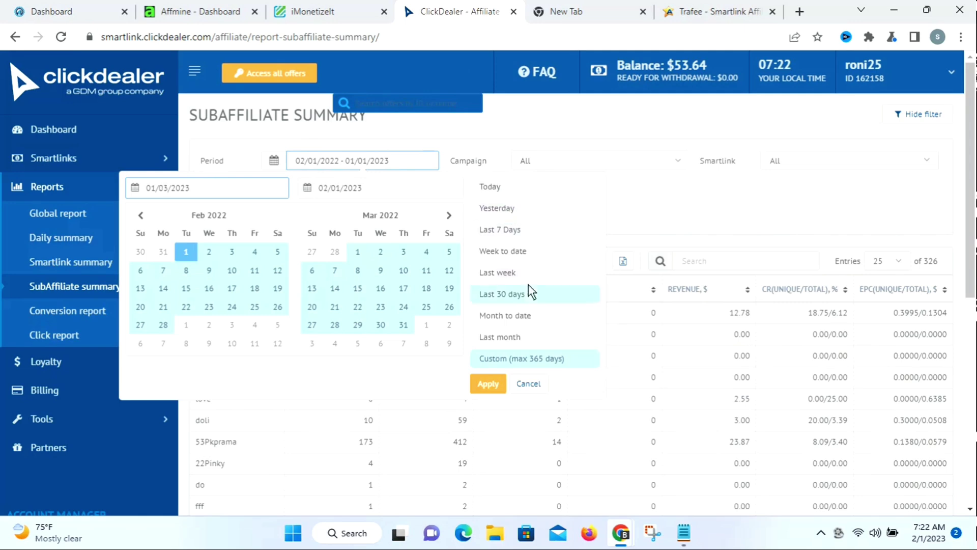
{"action": "left_click", "coordinate": [505, 288]}
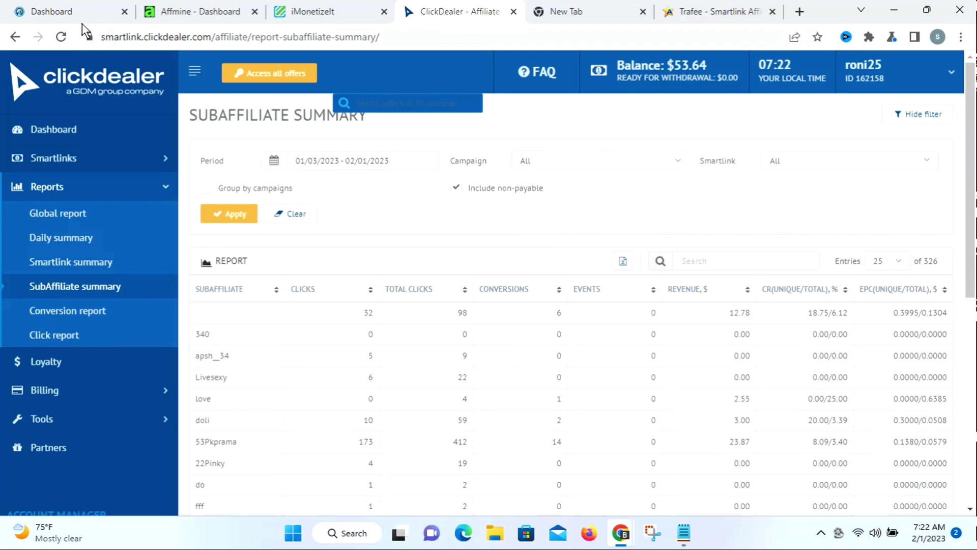
- Switch to Snipping Tool, take a rectangular snip of the whole screen with the report, and close the tool
{"action": "left_click", "coordinate": [657, 535]}
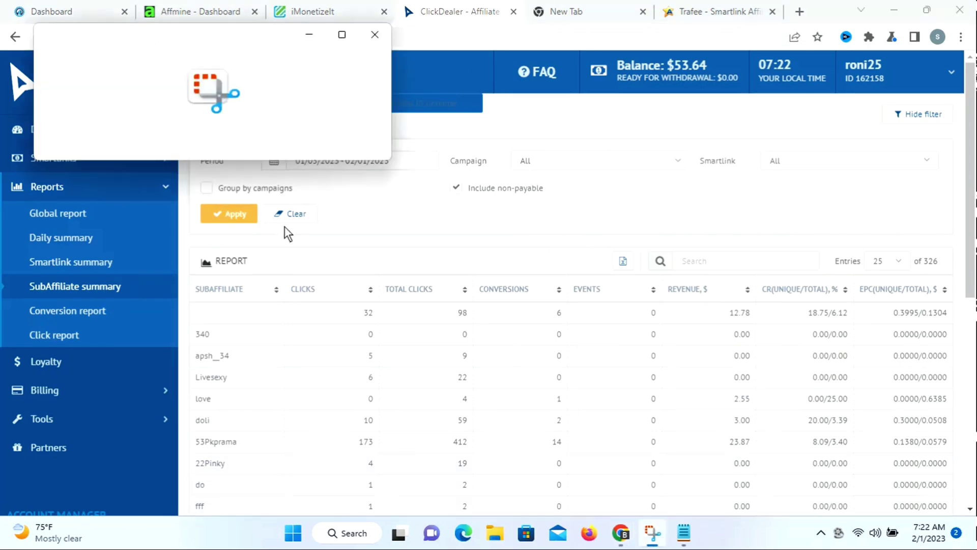
{"action": "left_click", "coordinate": [71, 59]}
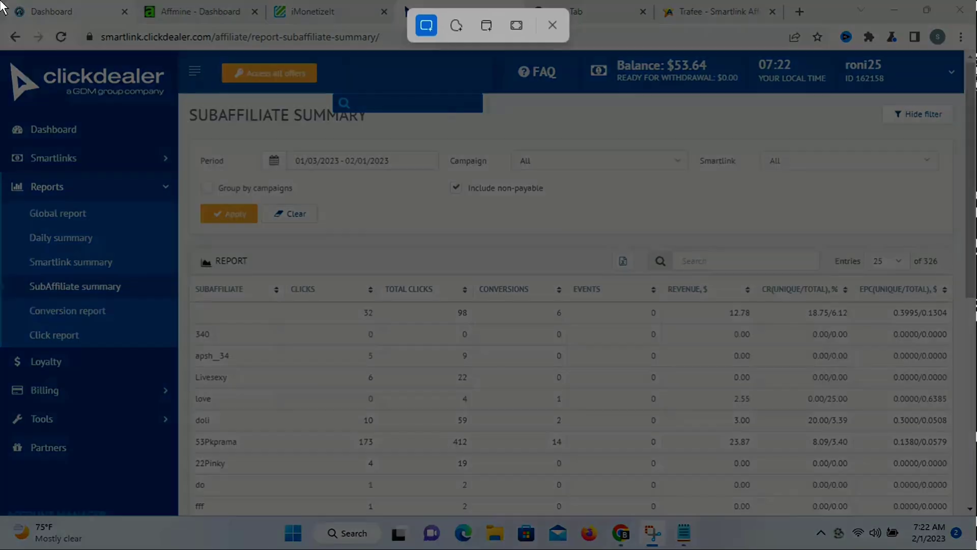
{"action": "left_click_drag", "start_coordinate": [1, 1], "coordinate": [975, 548]}
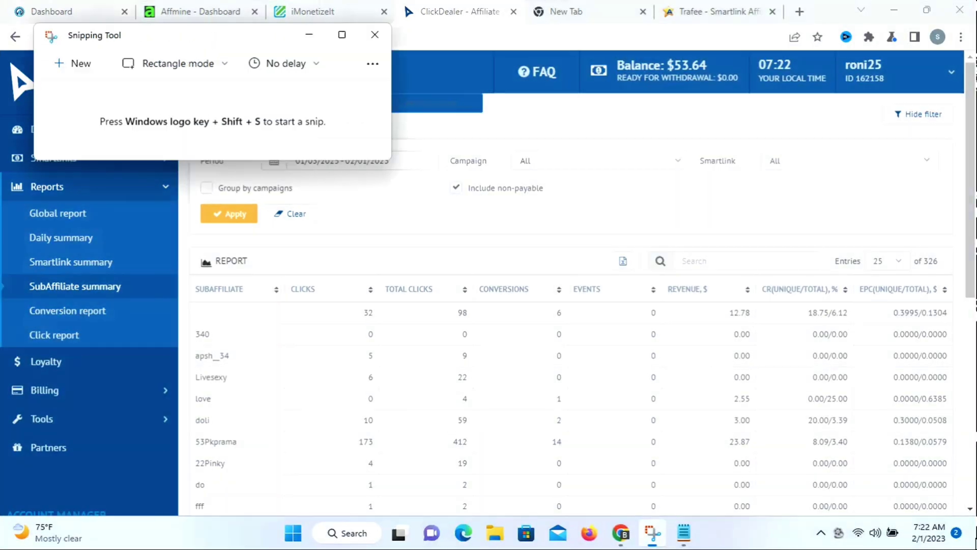
{"action": "left_click", "coordinate": [383, 35]}
{"action": "scroll", "coordinate": [785, 234], "scroll_direction": "down", "scroll_amount": 15}
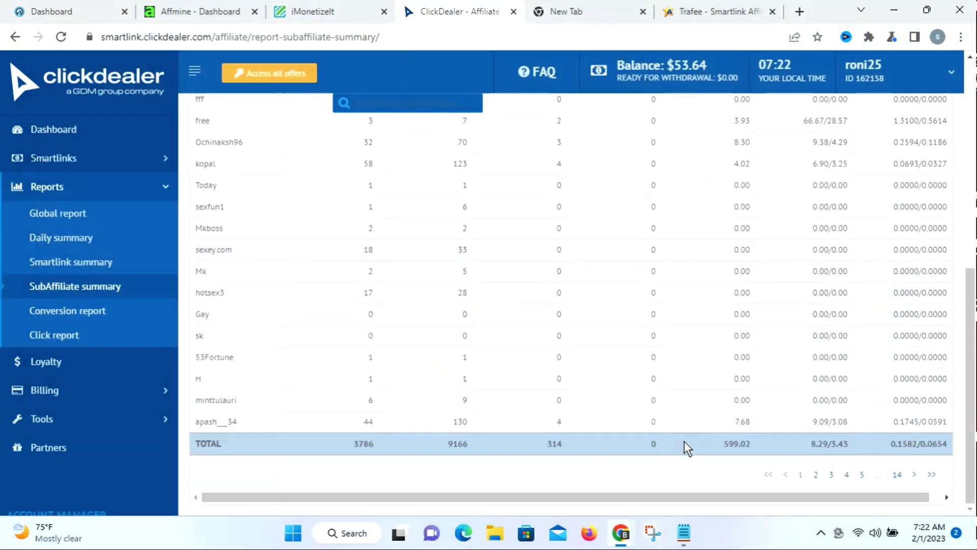
{"action": "left_click", "coordinate": [653, 533]}
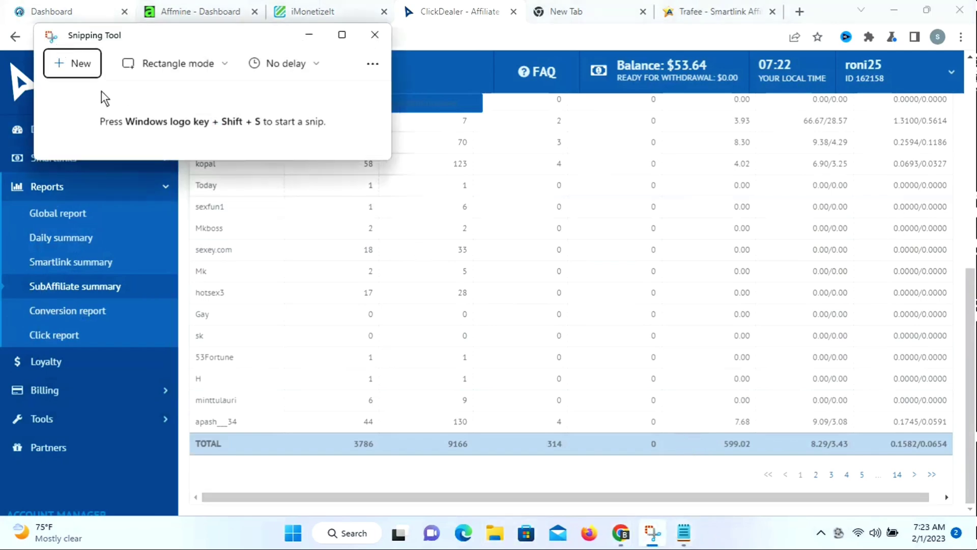
{"action": "left_click", "coordinate": [84, 69]}
{"action": "key", "text": "Escape"}
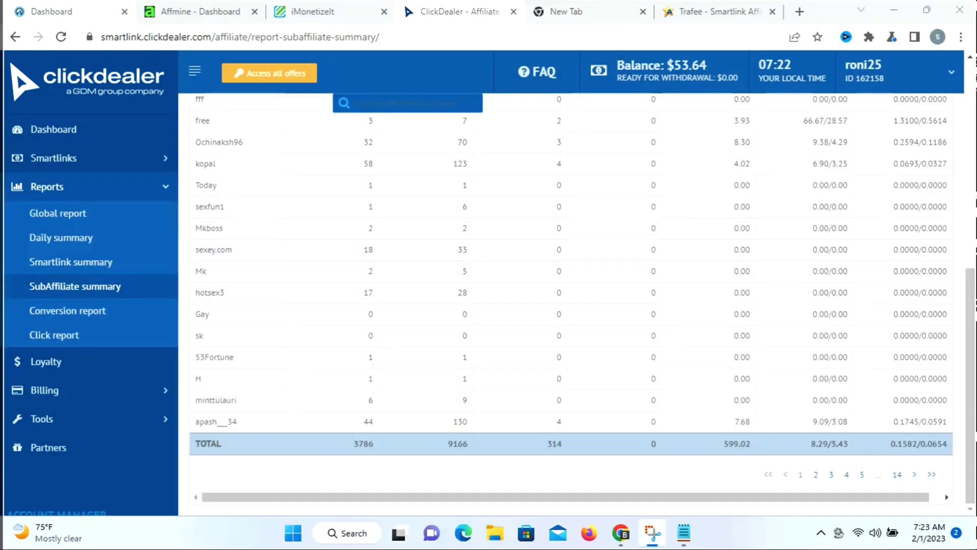
{"action": "left_click", "coordinate": [375, 34]}
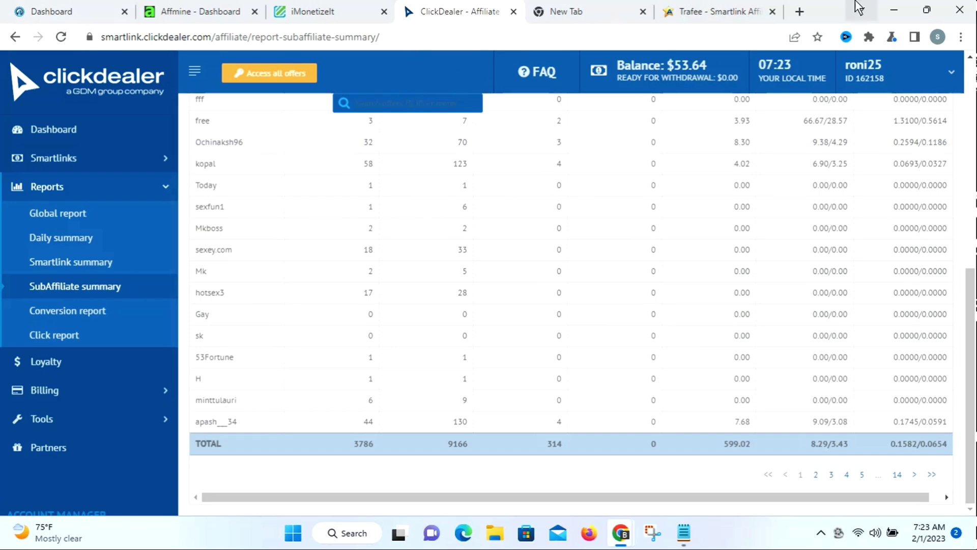
- Minimize the ClickDealer browser window, then close the Notepad document and the Trafee settings window
{"action": "left_click", "coordinate": [895, 10]}
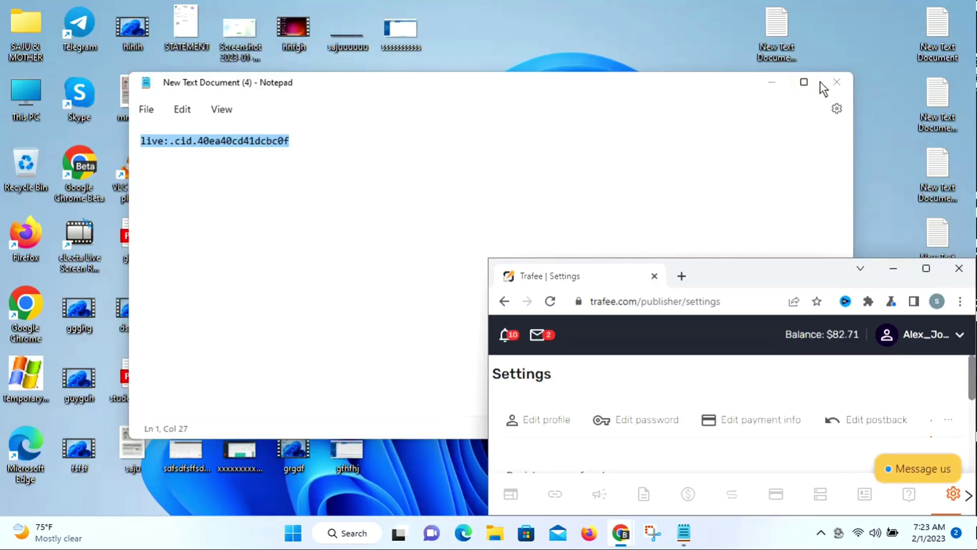
{"action": "left_click", "coordinate": [837, 82]}
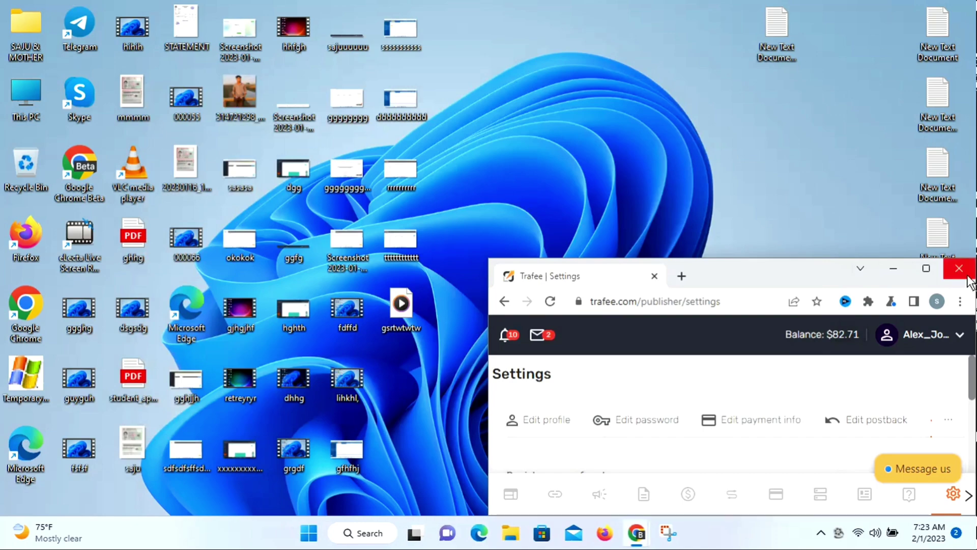
{"action": "left_click", "coordinate": [967, 275]}
{"action": "right_click", "coordinate": [592, 111]}
{"action": "left_click", "coordinate": [667, 171]}
{"action": "right_click", "coordinate": [559, 100]}
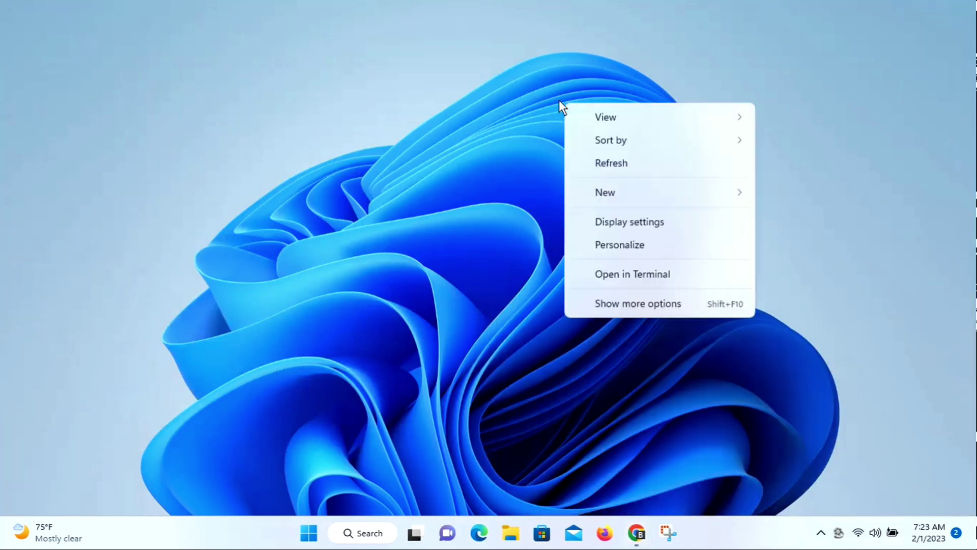
{"action": "left_click", "coordinate": [614, 165]}
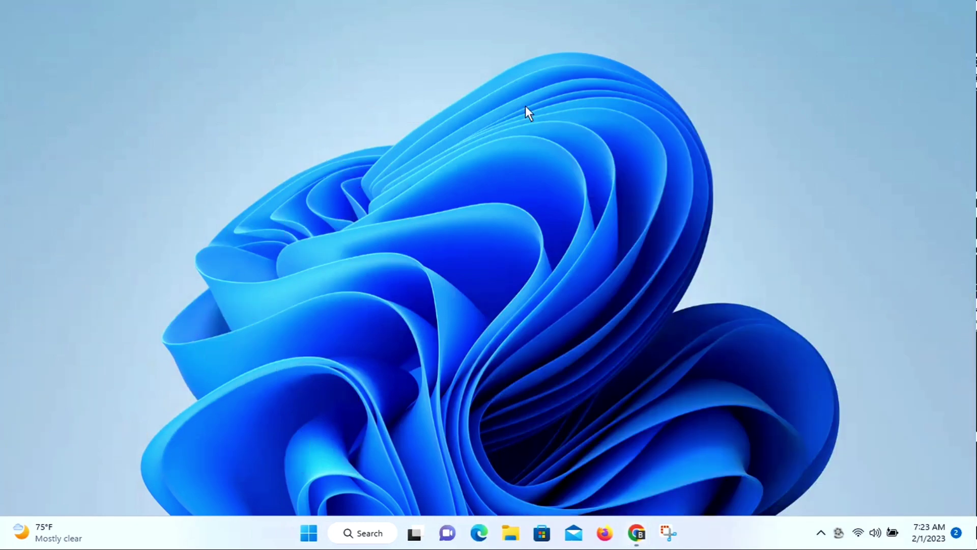
{"action": "right_click", "coordinate": [527, 106]}
{"action": "left_click", "coordinate": [603, 169]}
{"action": "right_click", "coordinate": [538, 78]}
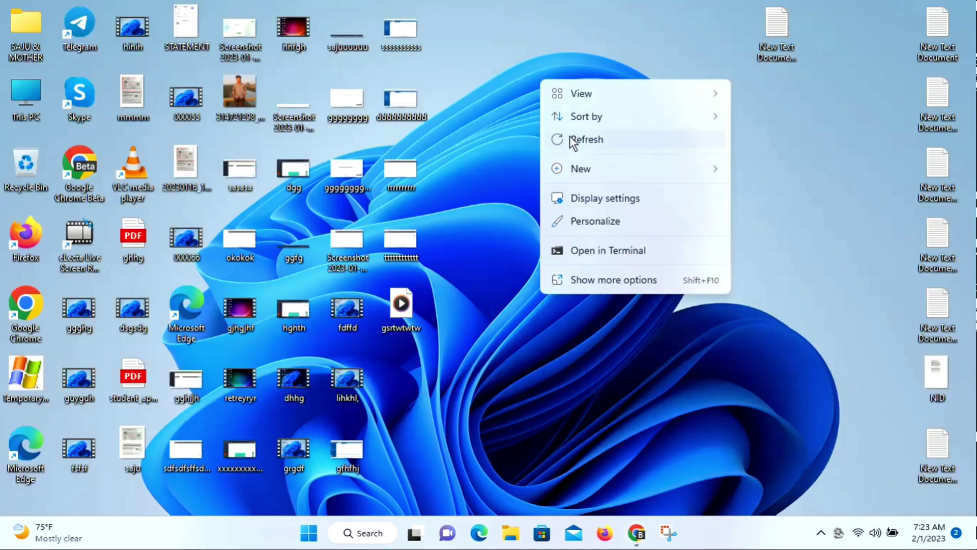
{"action": "left_click", "coordinate": [572, 139]}
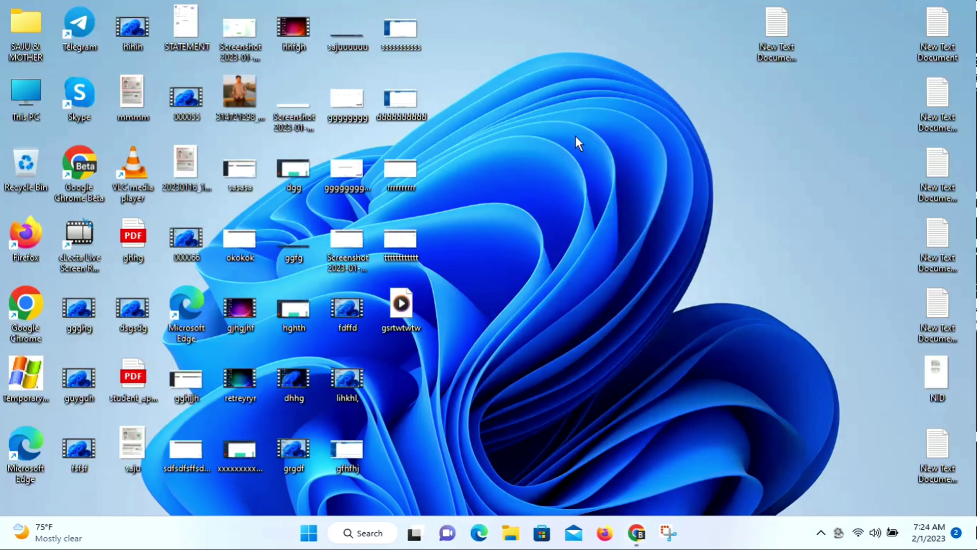
{"action": "right_click", "coordinate": [448, 9]}
{"action": "left_click", "coordinate": [511, 72]}
{"action": "right_click", "coordinate": [462, 11]}
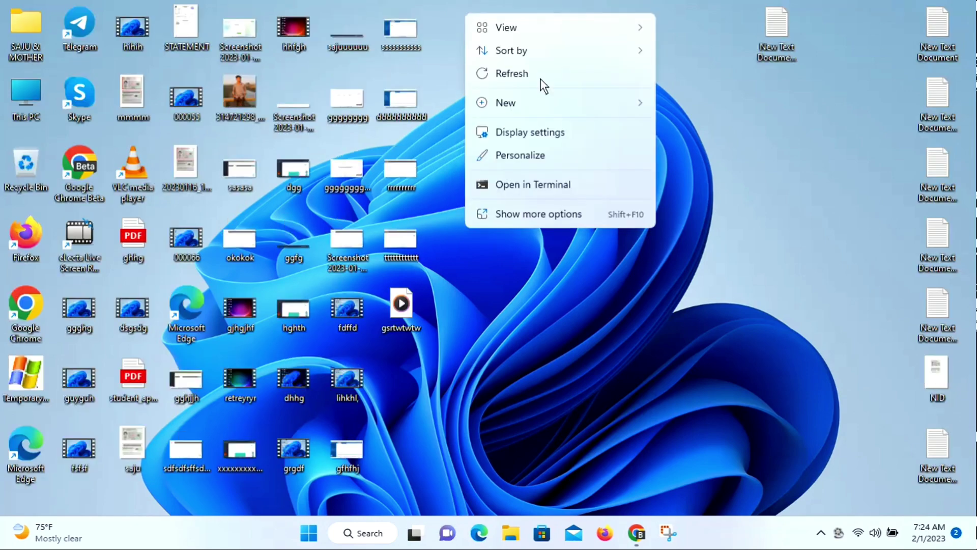
{"action": "left_click", "coordinate": [540, 76]}
{"action": "right_click", "coordinate": [505, 37]}
{"action": "left_click", "coordinate": [551, 100]}
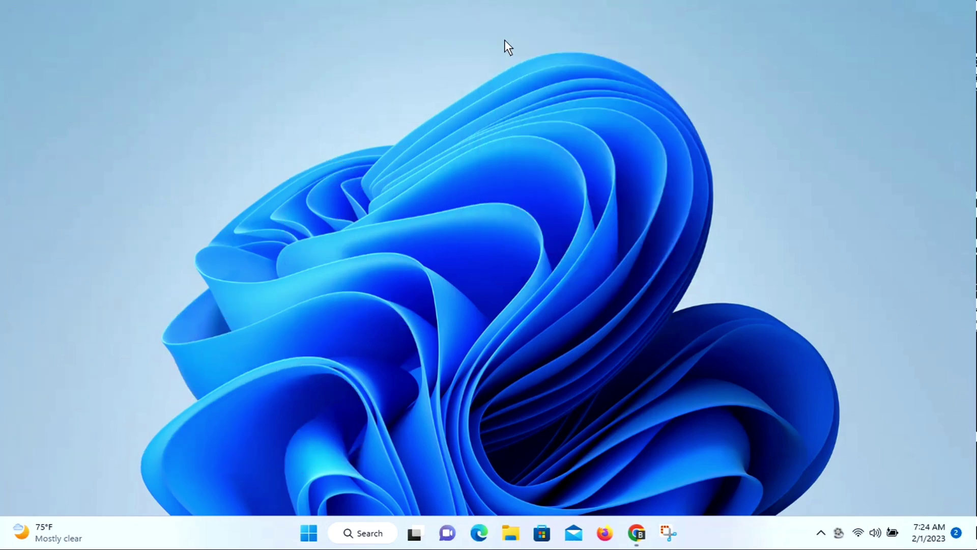
{"action": "right_click", "coordinate": [505, 39]}
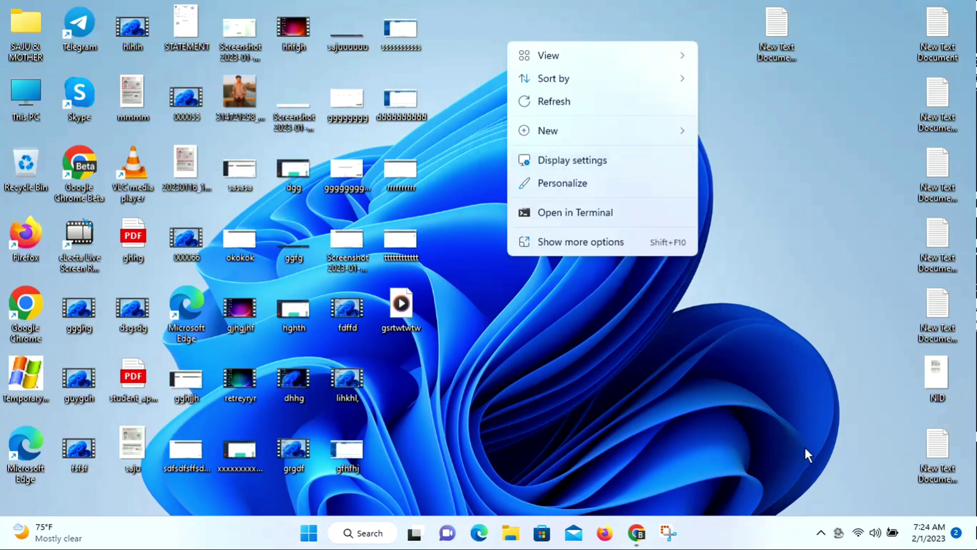